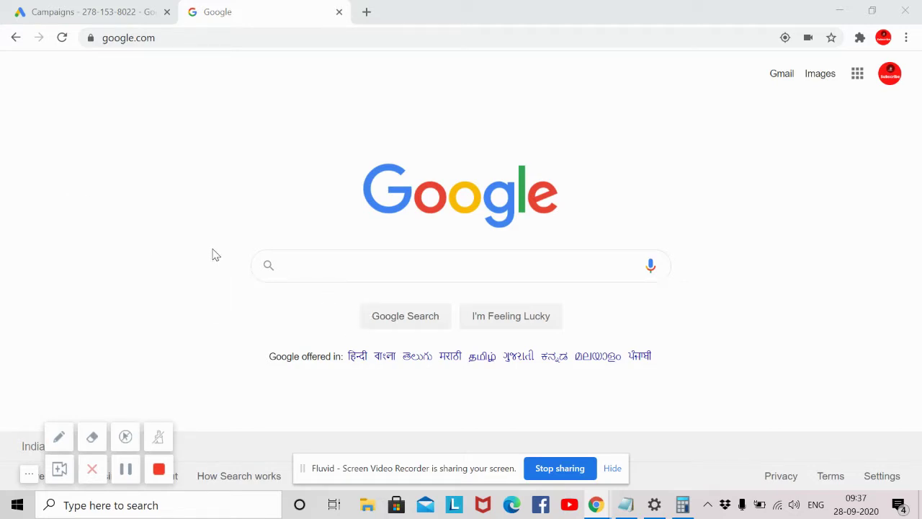
# Step: Search Google for 'google keyword planner', correcting a typo in the query
pyautogui.click(319, 268)
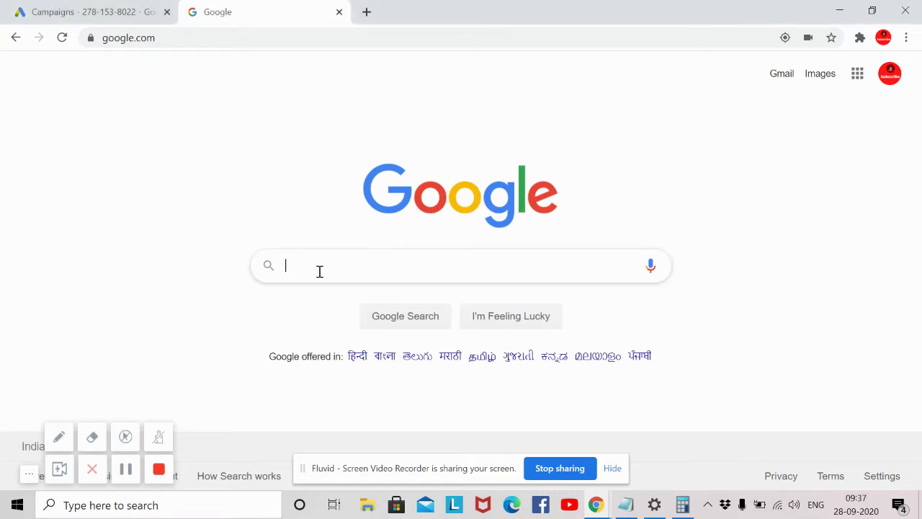
pyautogui.write('googlel')
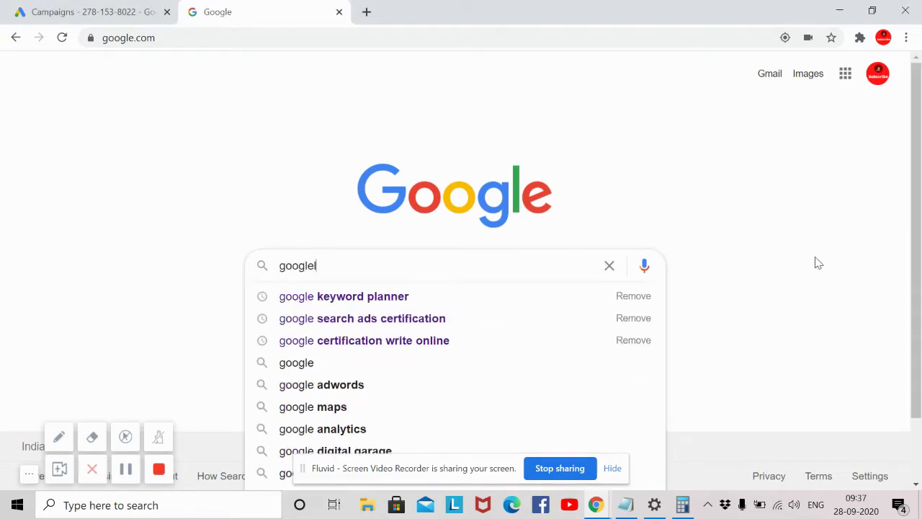
pyautogui.press('BackSpace')
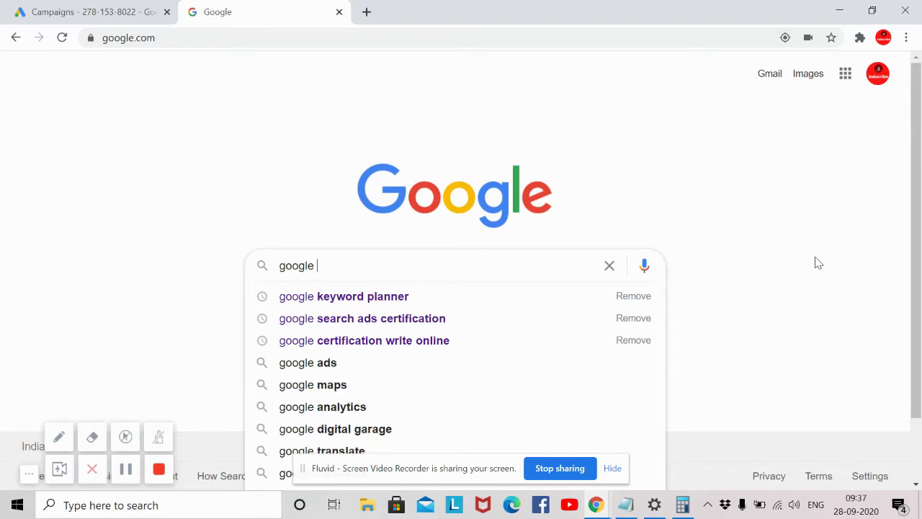
pyautogui.write('keyword planner')
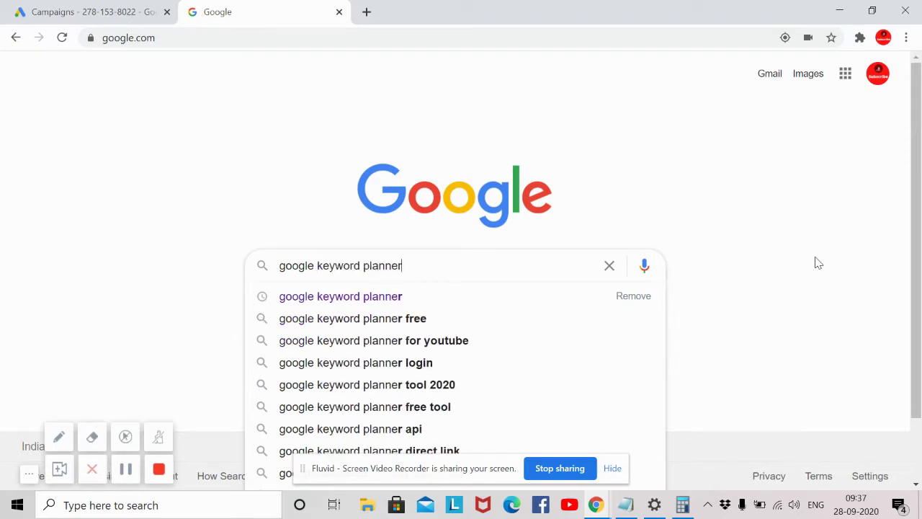
pyautogui.press('Return')
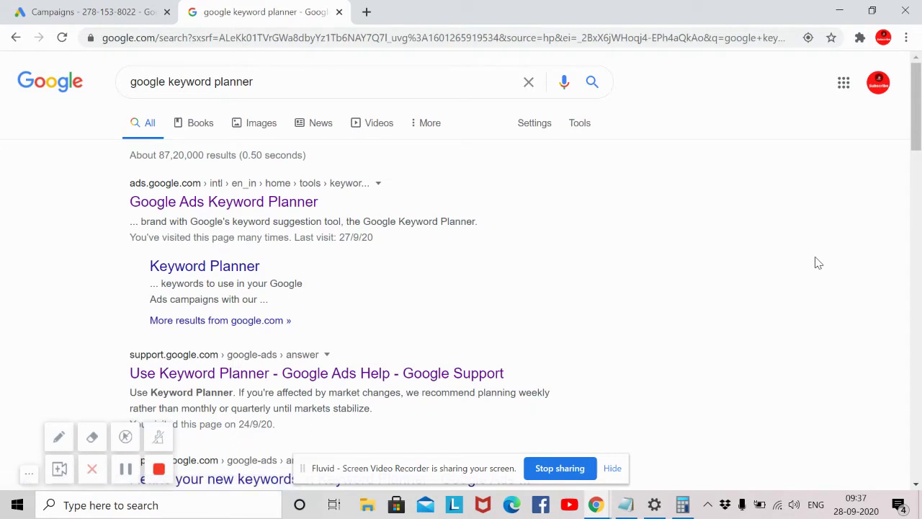
# Step: Open the Google Ads Keyword Planner result, sign in, and pick the first Google Ads account
pyautogui.click(181, 209)
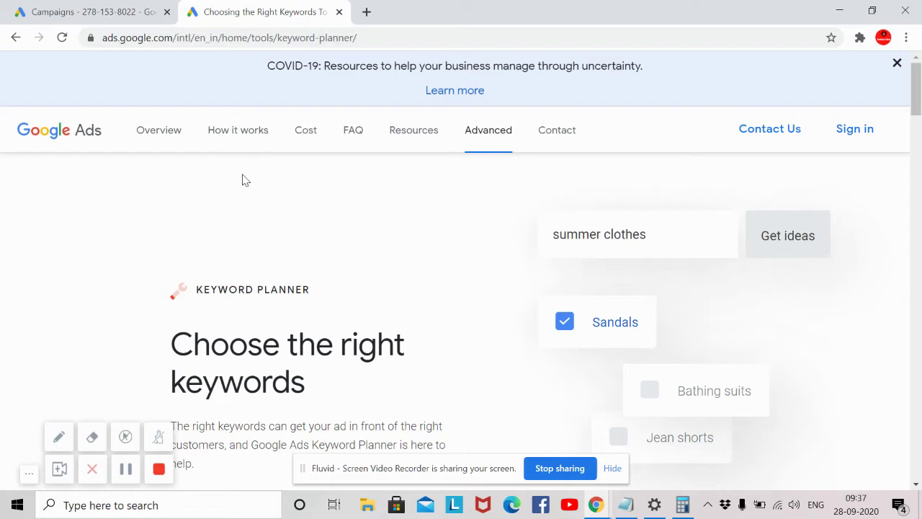
pyautogui.click(854, 131)
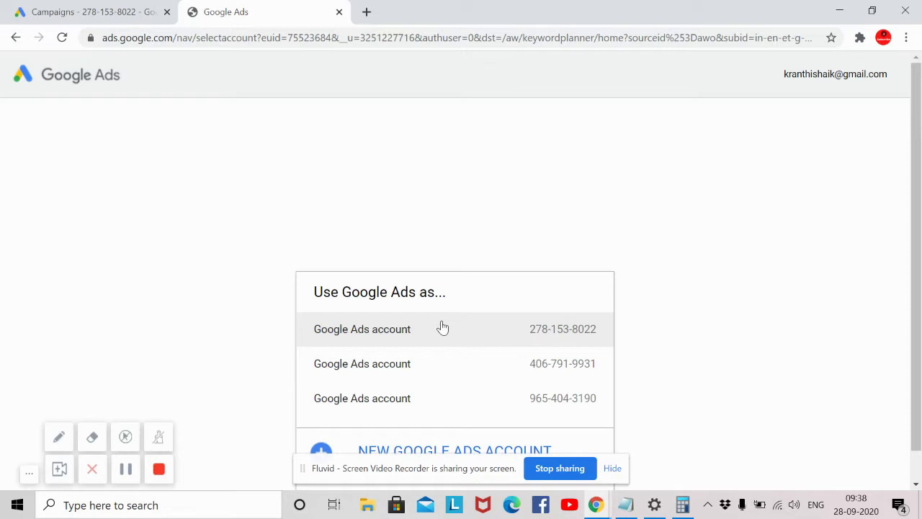
pyautogui.click(442, 328)
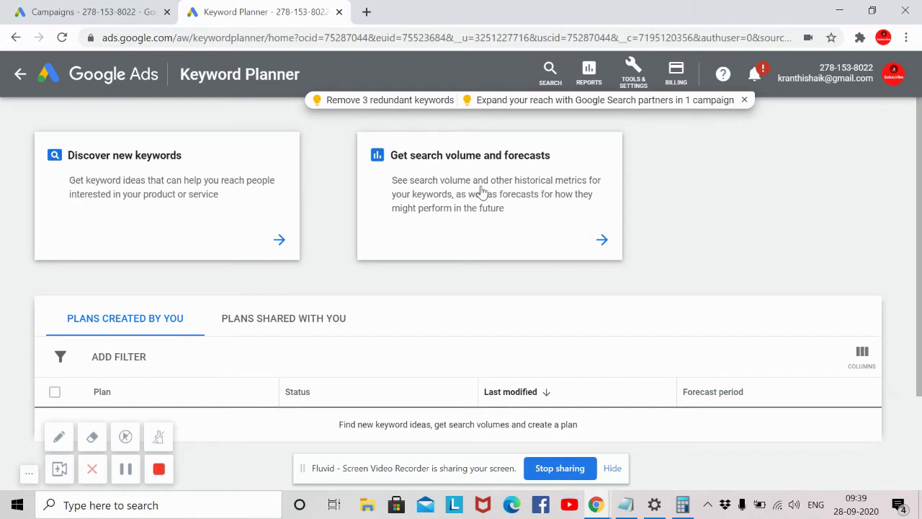
# Step: Enter 'dental clinics' under Discover new keywords and open the India location setting
pyautogui.click(102, 177)
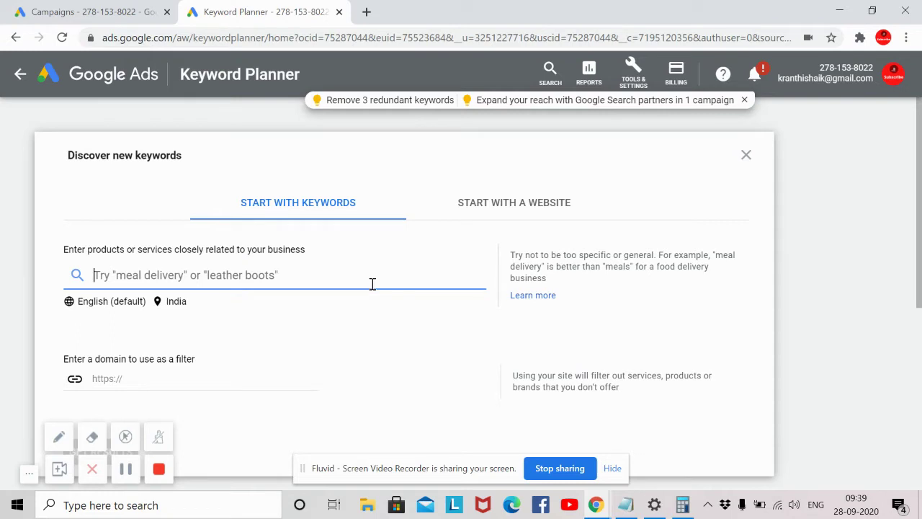
pyautogui.write('dental clin')
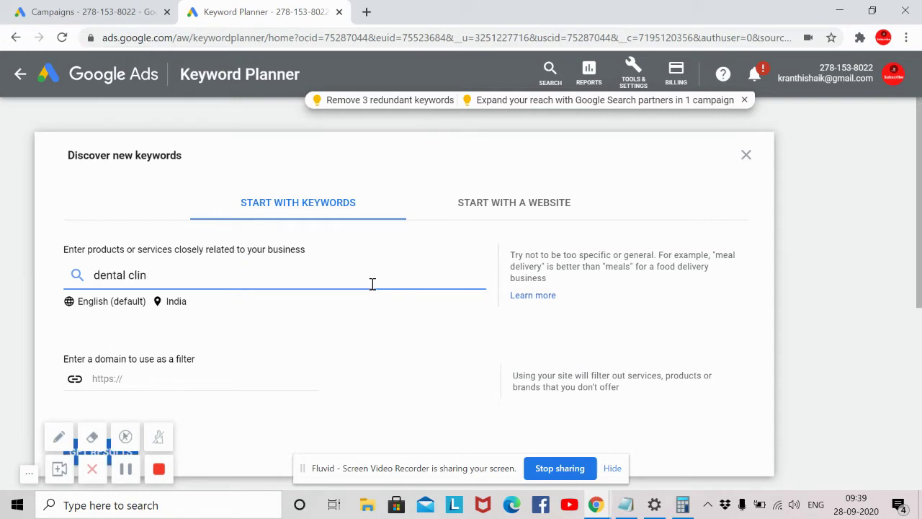
pyautogui.write('ics')
pyautogui.scroll(-2, 181, 346)
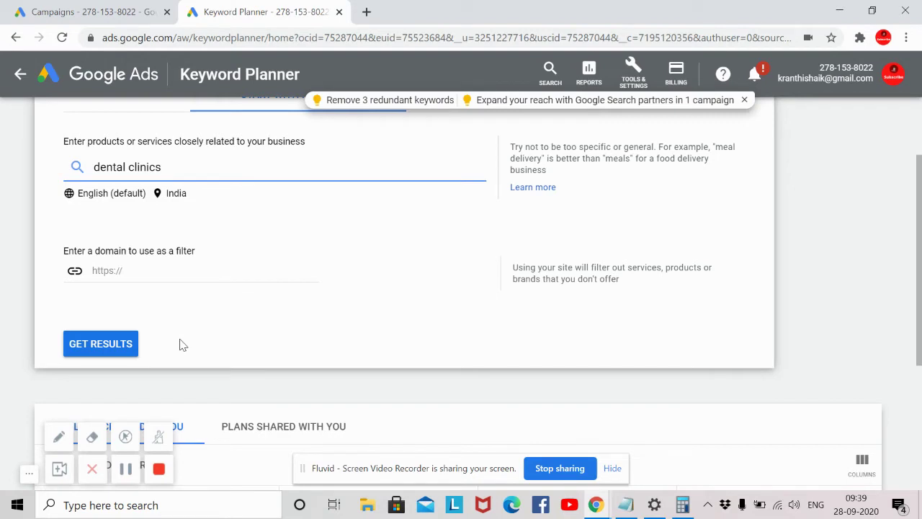
pyautogui.click(175, 202)
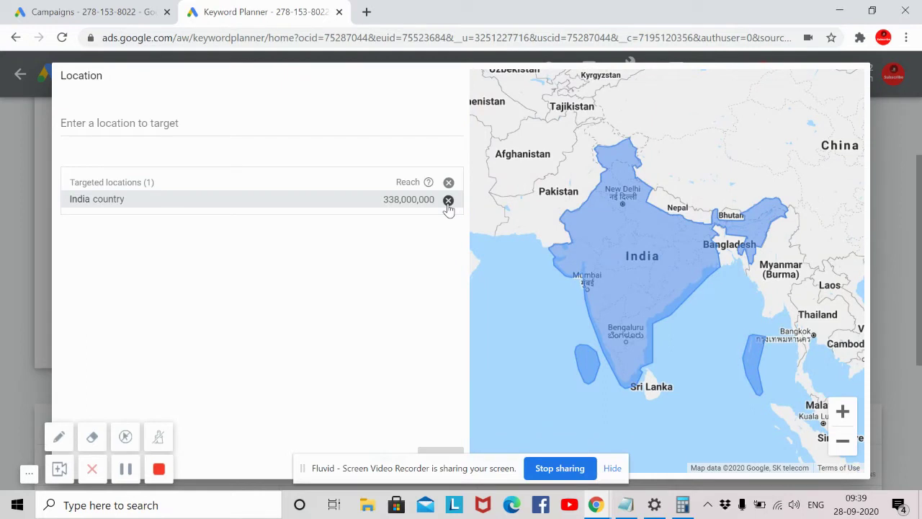
# Step: Replace the India location target with 'Delhi, India' union territory and save
pyautogui.click(167, 124)
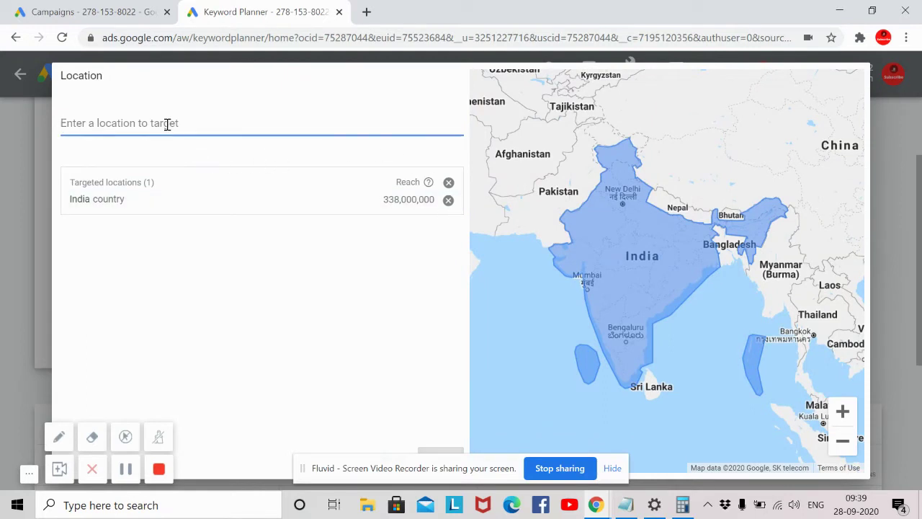
pyautogui.write('delhi')
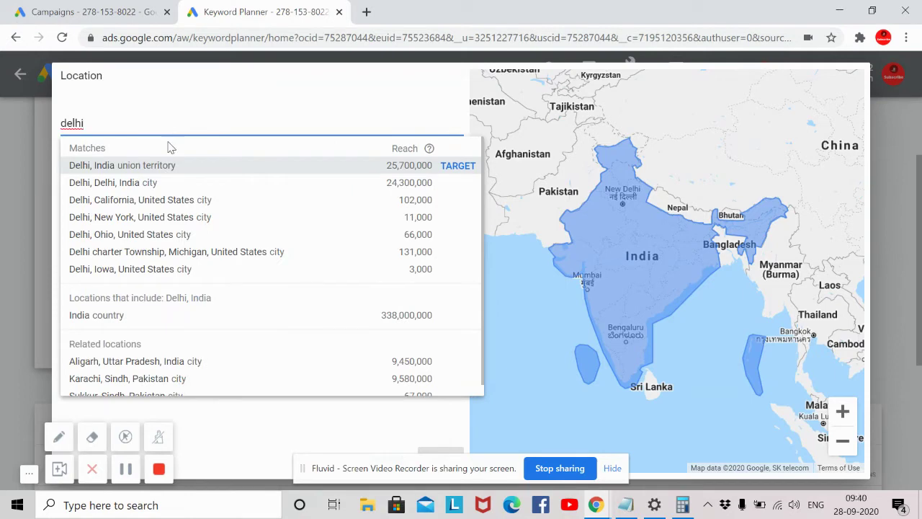
pyautogui.click(176, 167)
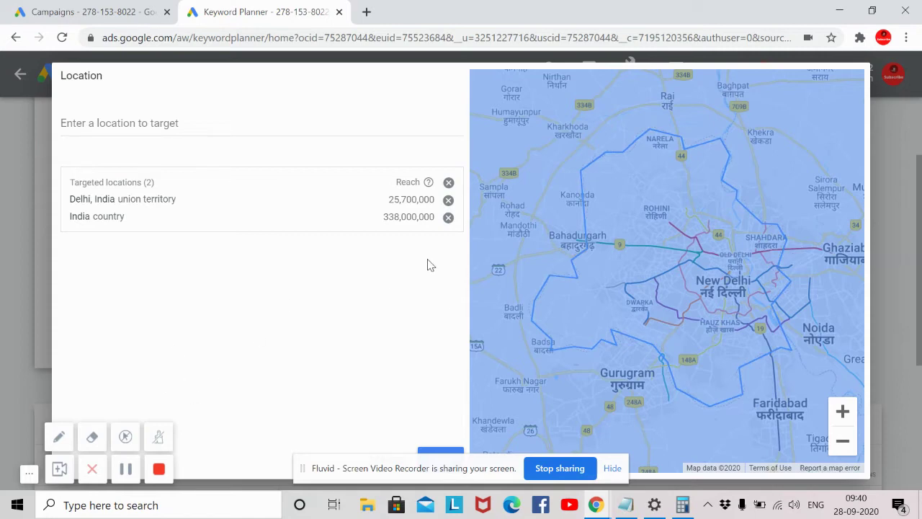
pyautogui.click(448, 218)
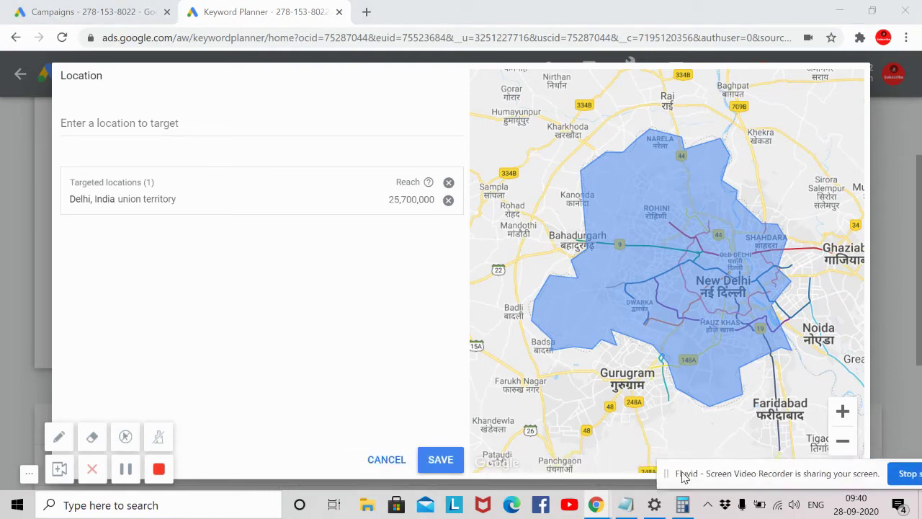
pyautogui.click(441, 461)
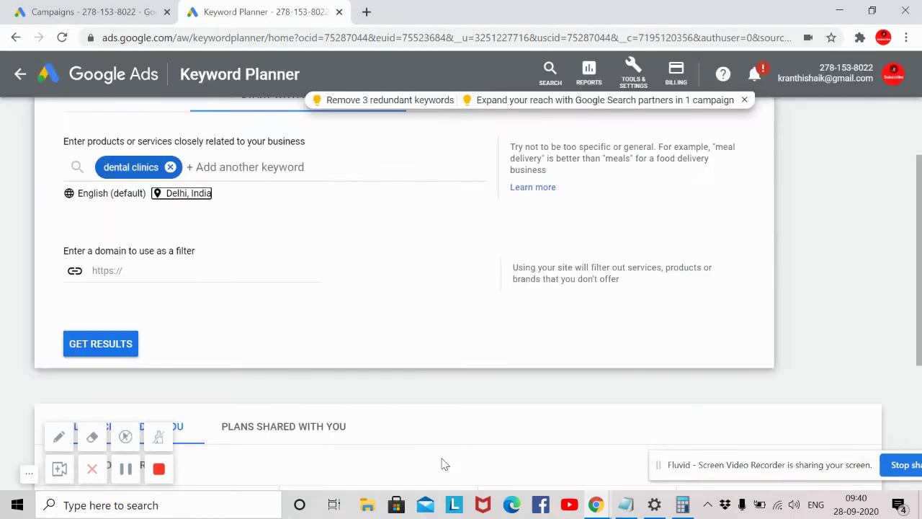
# Step: Get the 614 keyword ideas for dental clinics and select the 'dental clinics' keyword text
pyautogui.click(110, 349)
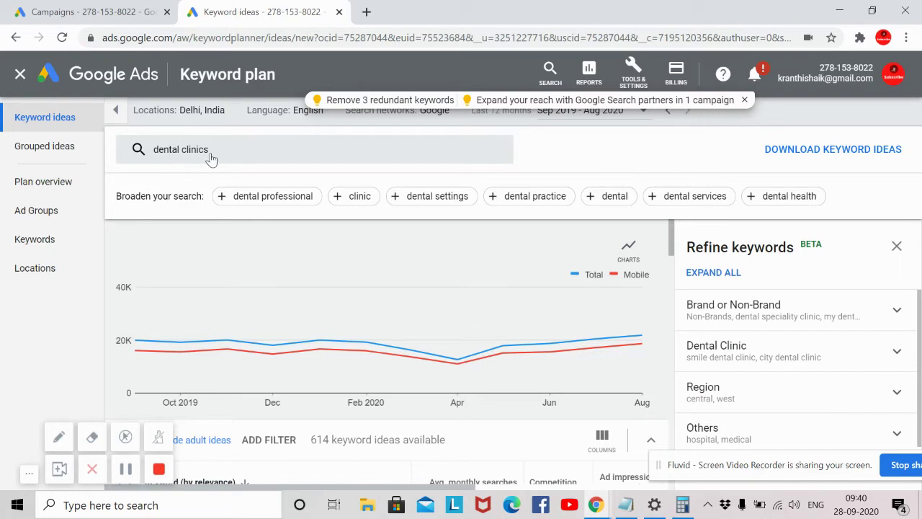
pyautogui.scroll(-3, 209, 295)
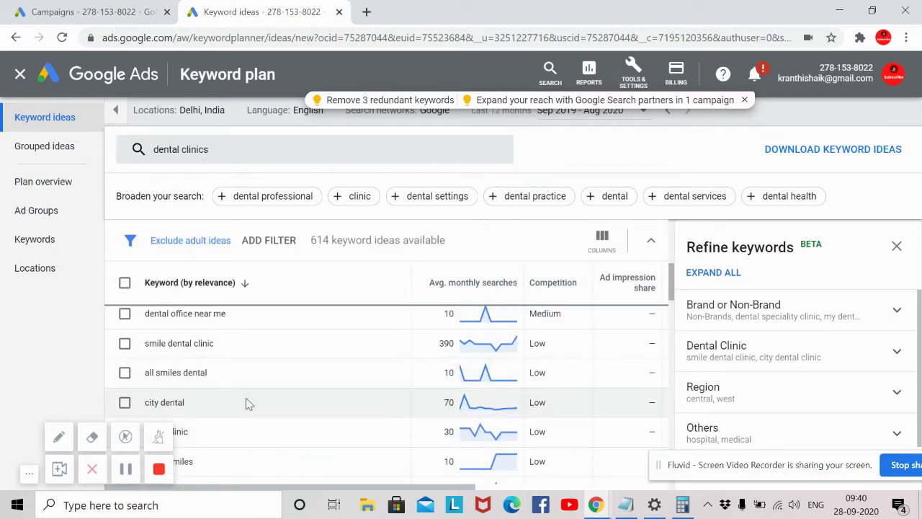
pyautogui.scroll(-3, 246, 404)
pyautogui.scroll(-5, 257, 413)
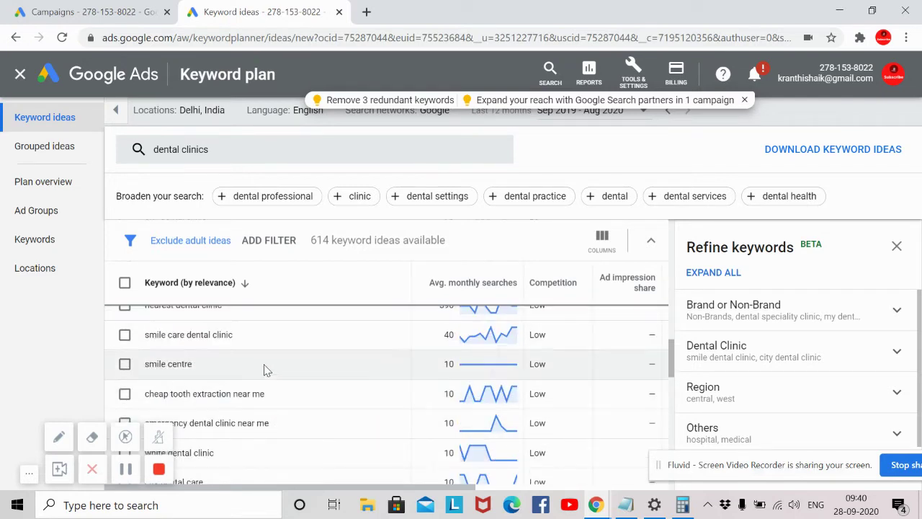
pyautogui.scroll(5, 148, 351)
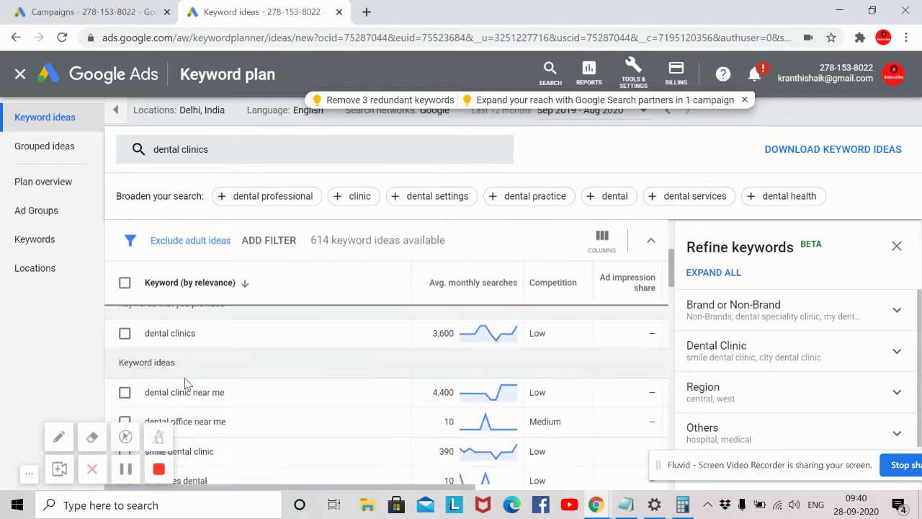
pyautogui.moveTo(146, 333); pyautogui.dragTo(191, 311)
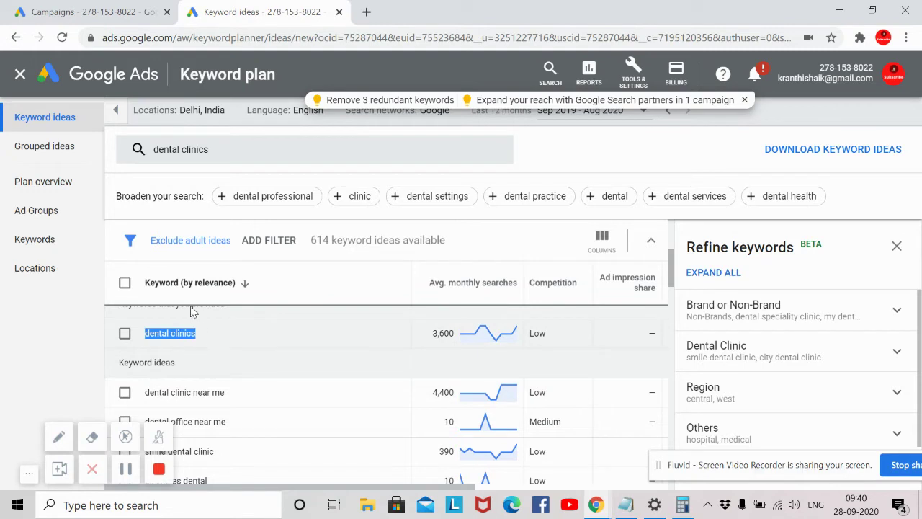
pyautogui.click(364, 328)
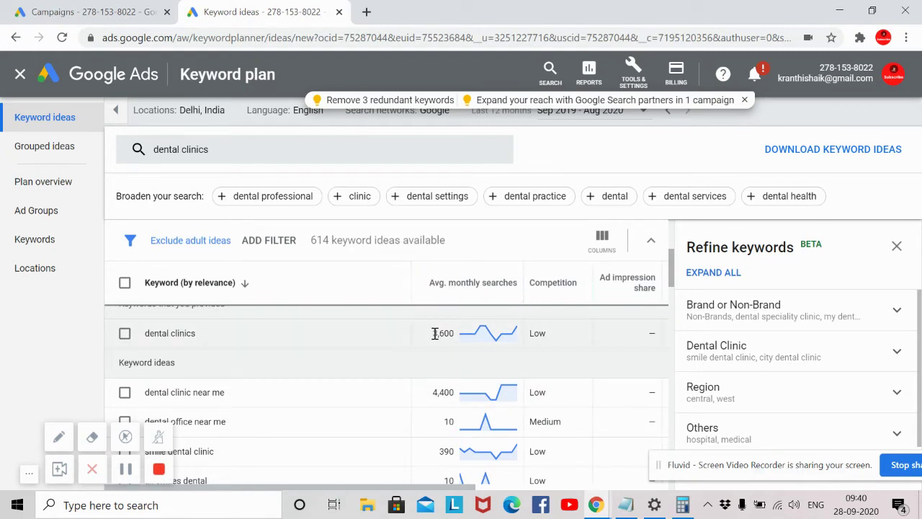
pyautogui.moveTo(217, 336); pyautogui.dragTo(141, 341)
# Step: Scroll the keyword table right to show the ₹13.75–₹29.87 top-of-page bid columns
pyautogui.click(424, 341)
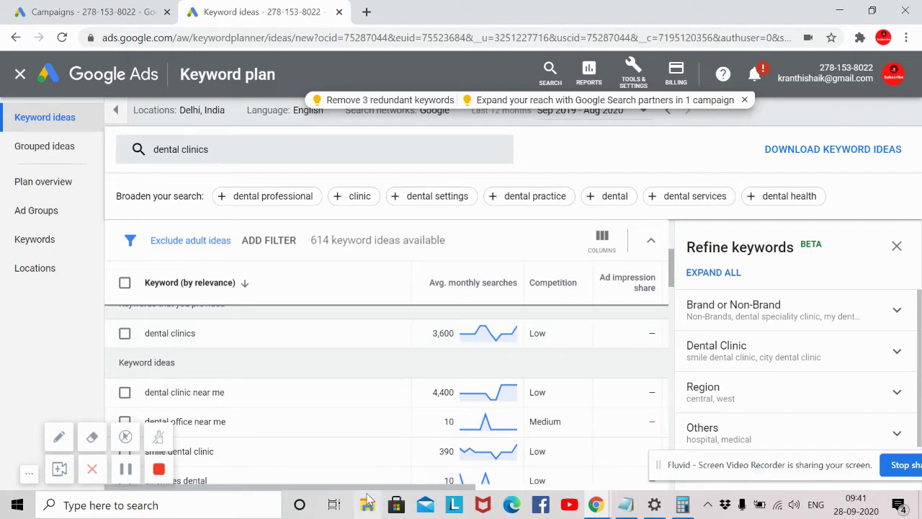
pyautogui.moveTo(368, 493); pyautogui.dragTo(522, 494)
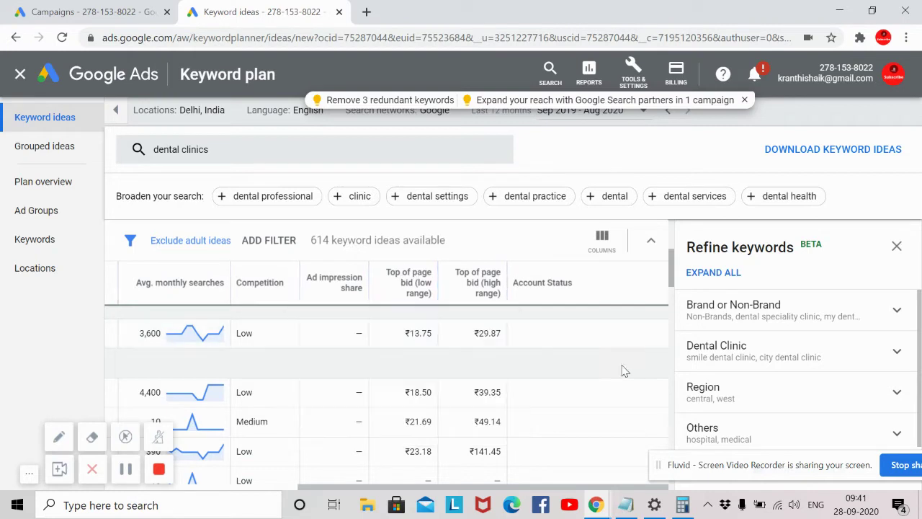
pyautogui.moveTo(418, 288)
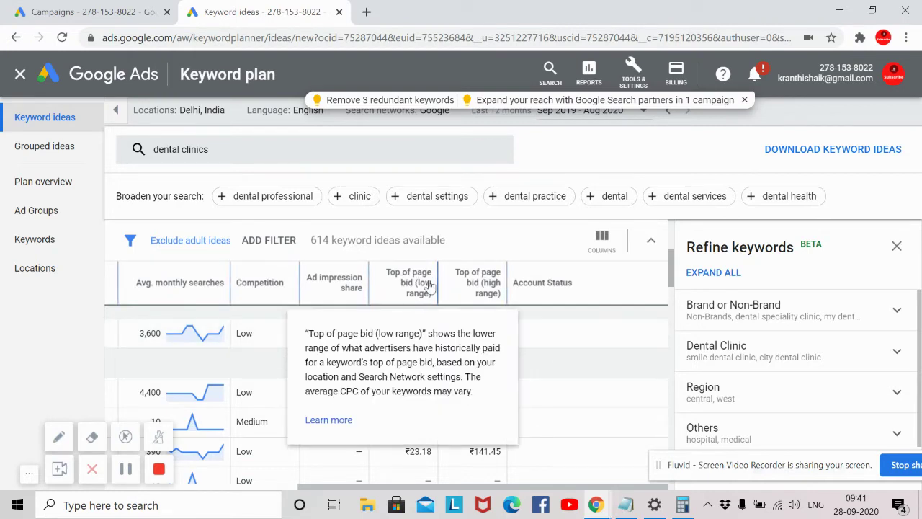
pyautogui.moveTo(464, 285)
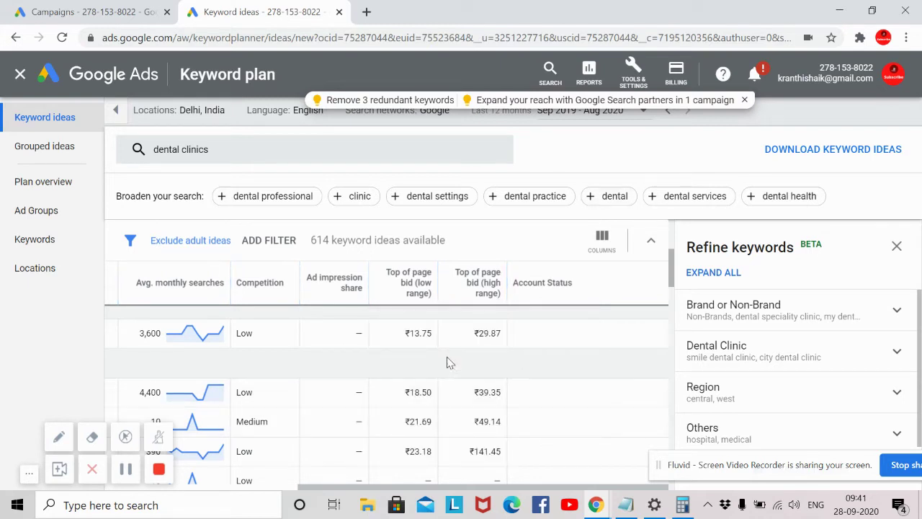
pyautogui.moveTo(403, 332); pyautogui.dragTo(495, 335)
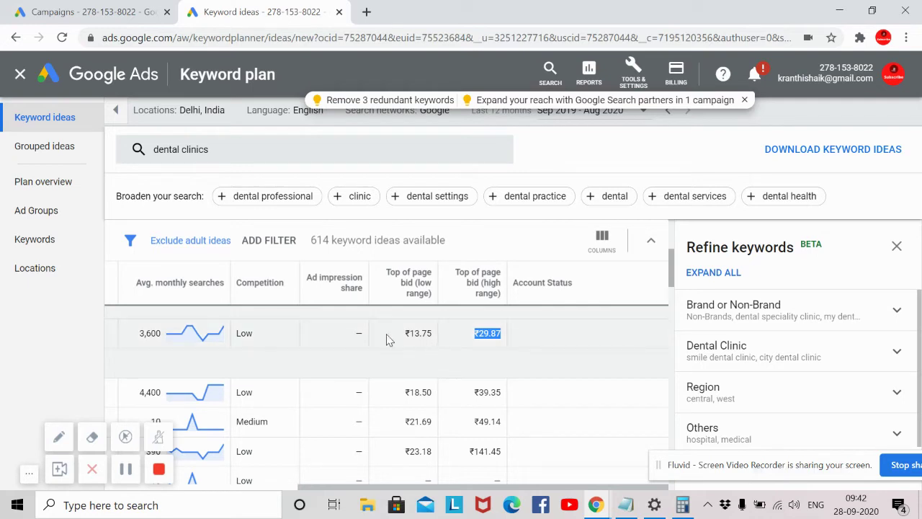
pyautogui.moveTo(392, 333); pyautogui.dragTo(506, 336)
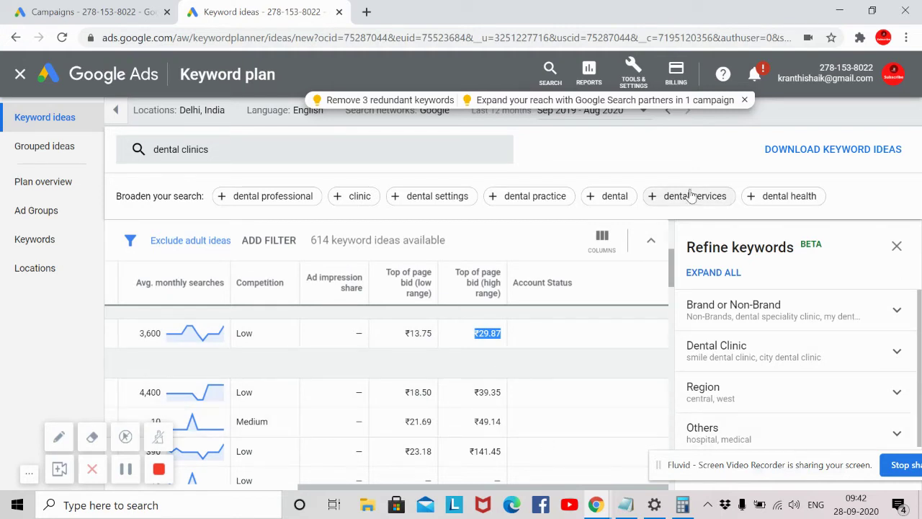
pyautogui.click(655, 149)
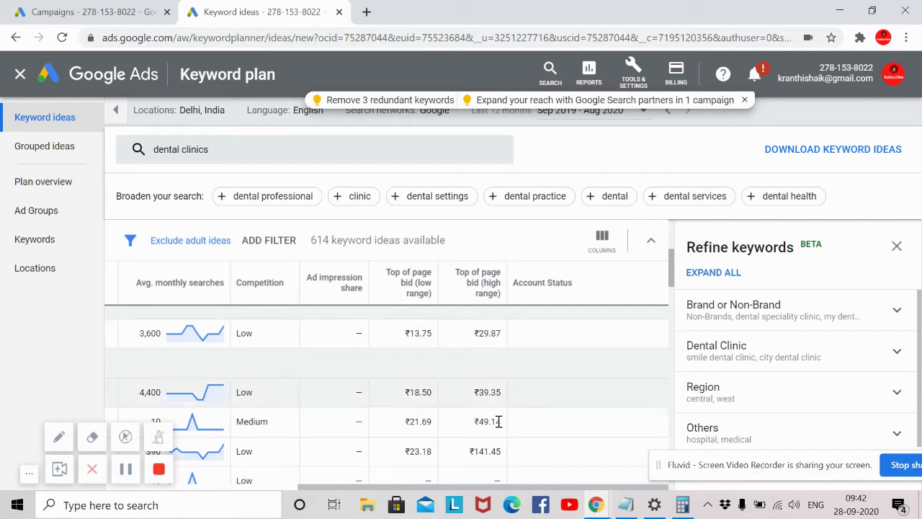
# Step: Scroll back to the Keyword column and download the keyword ideas as a .csv file
pyautogui.moveTo(438, 487); pyautogui.dragTo(245, 486)
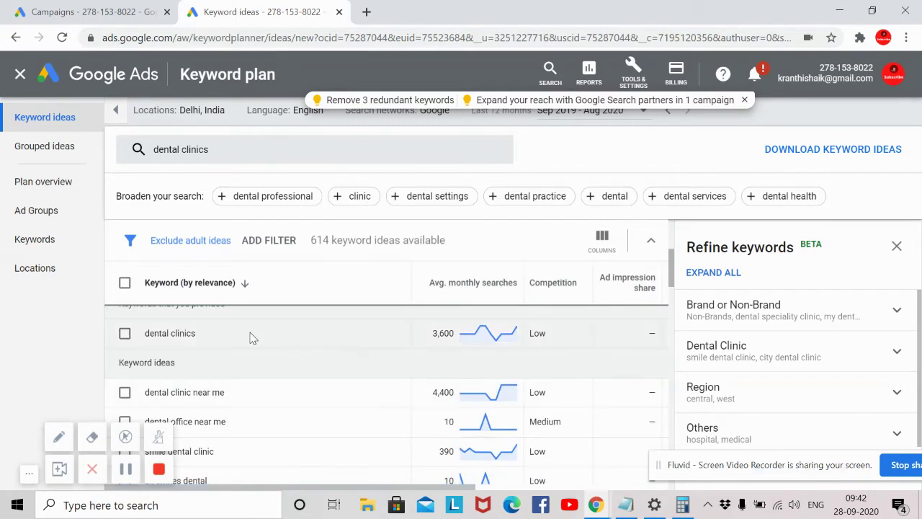
pyautogui.moveTo(252, 335); pyautogui.dragTo(144, 333)
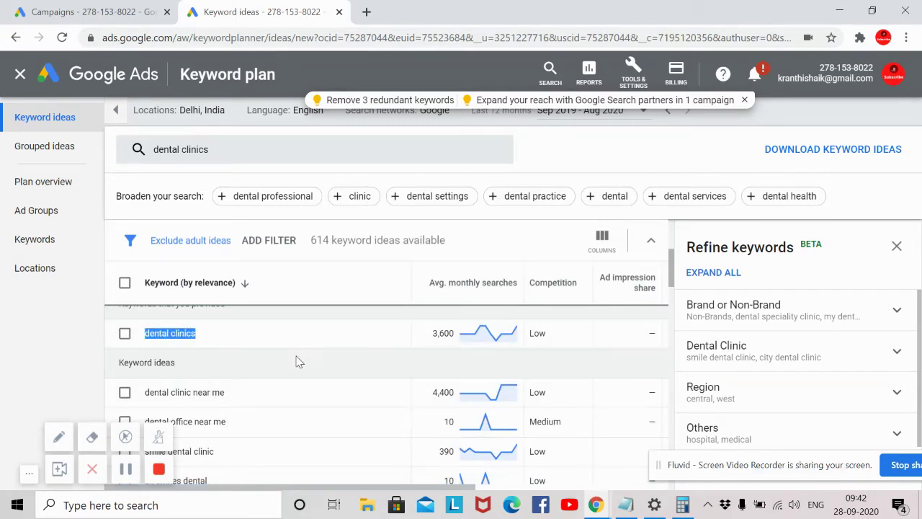
pyautogui.scroll(-2, 299, 360)
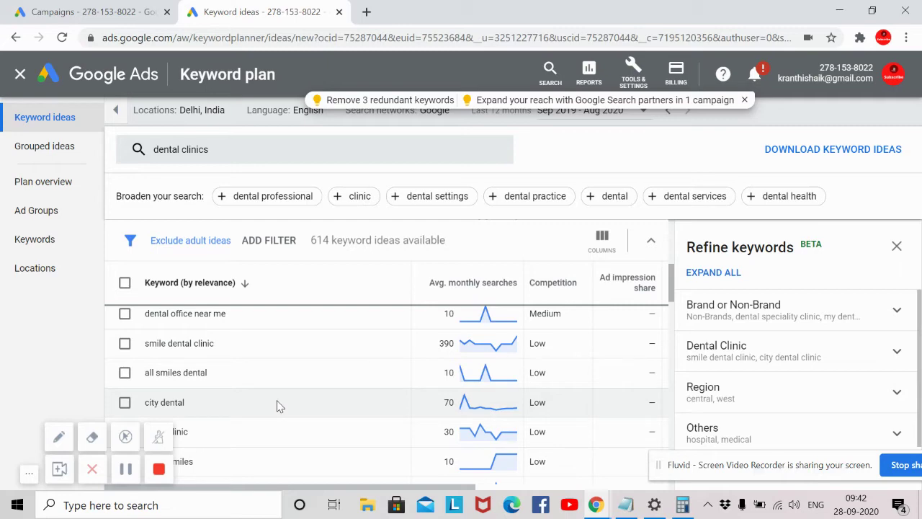
pyautogui.scroll(5, 279, 407)
pyautogui.scroll(-5, 283, 418)
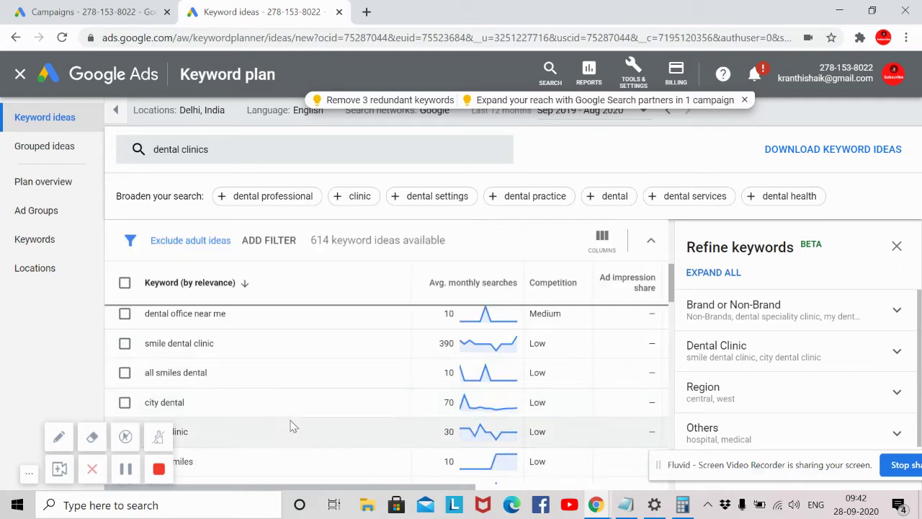
pyautogui.scroll(2, 292, 427)
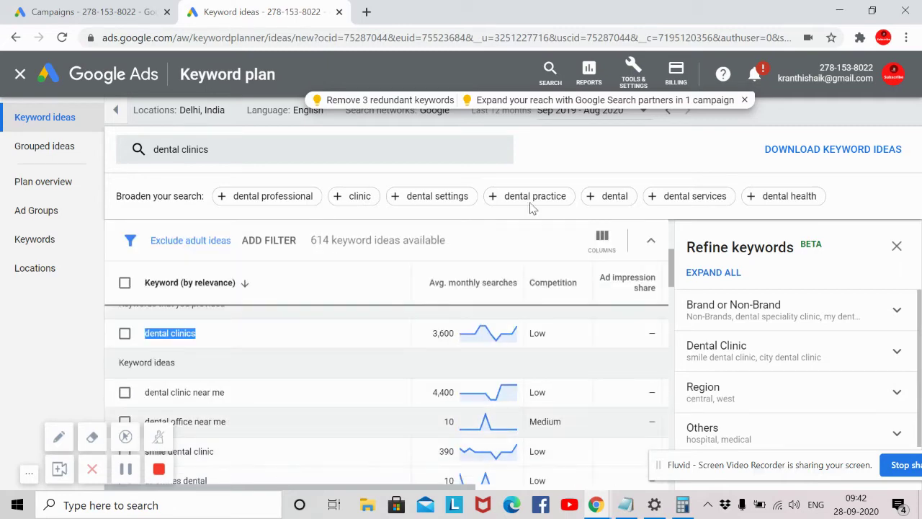
pyautogui.click(835, 150)
pyautogui.click(767, 172)
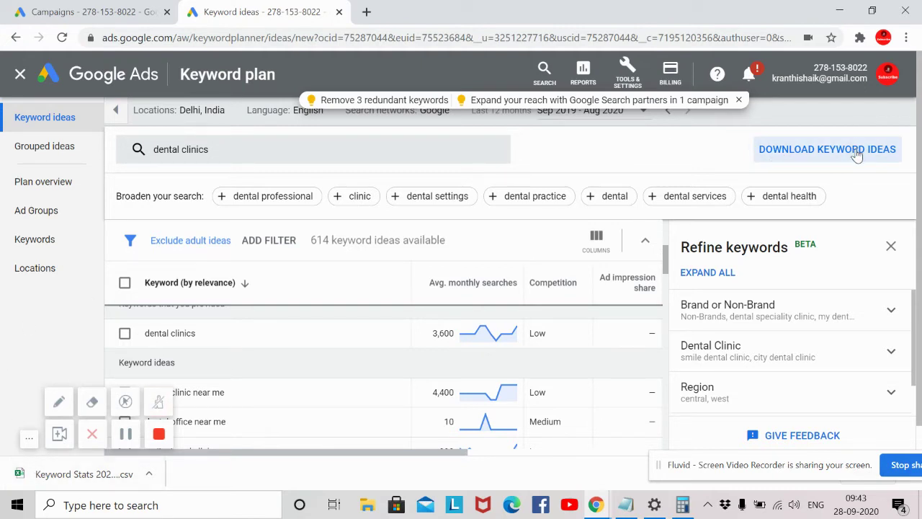
# Step: Open the downloaded Keyword Stats CSV from the downloads bar in Excel
pyautogui.click(84, 477)
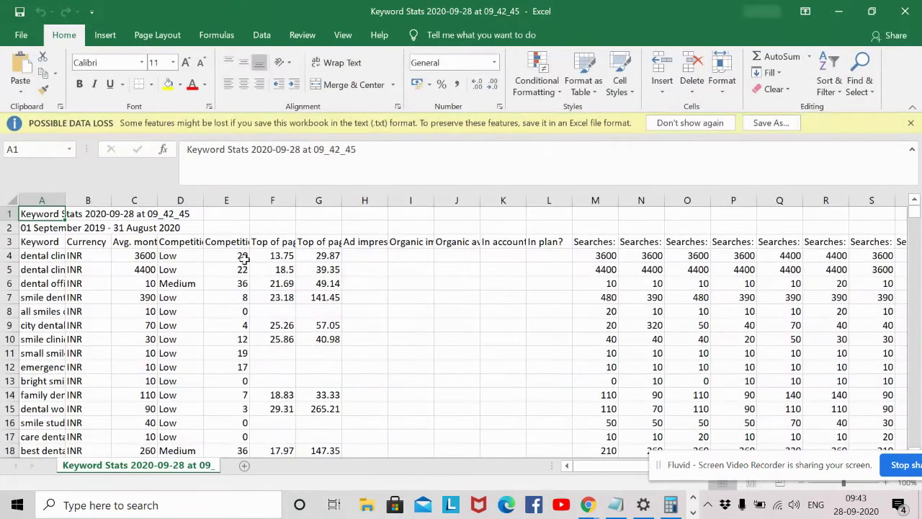
# Step: Autofit column A to the longest keyword, review the list, and select column A
pyautogui.doubleClick(67, 202)
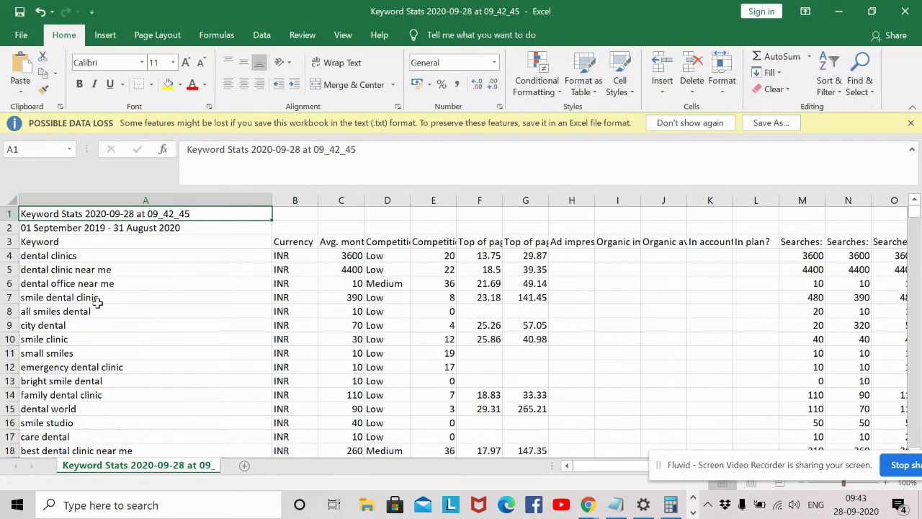
pyautogui.scroll(-2, 106, 329)
pyautogui.scroll(-7, 133, 383)
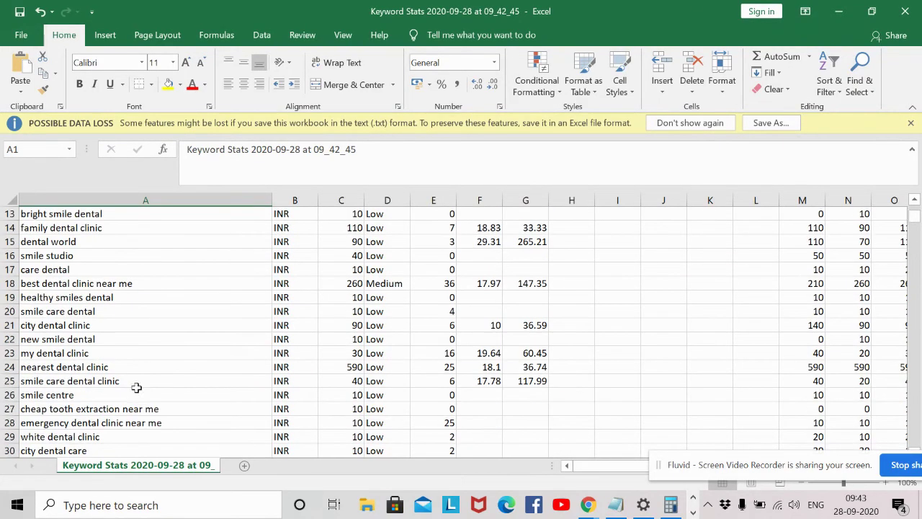
pyautogui.scroll(-8, 141, 398)
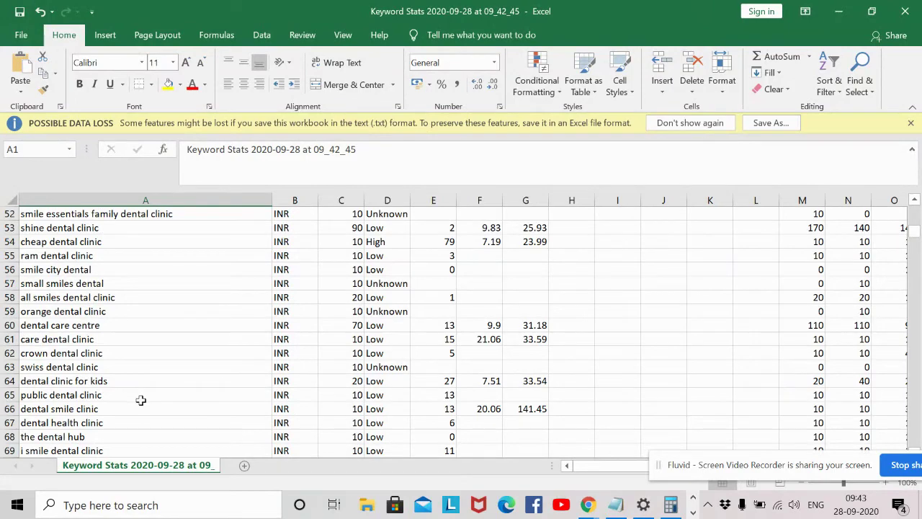
pyautogui.scroll(-14, 141, 403)
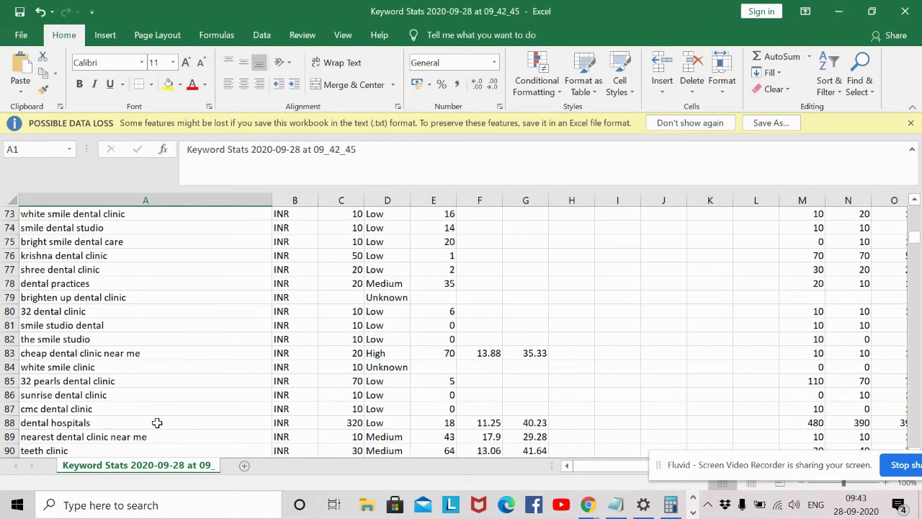
pyautogui.scroll(20, 152, 324)
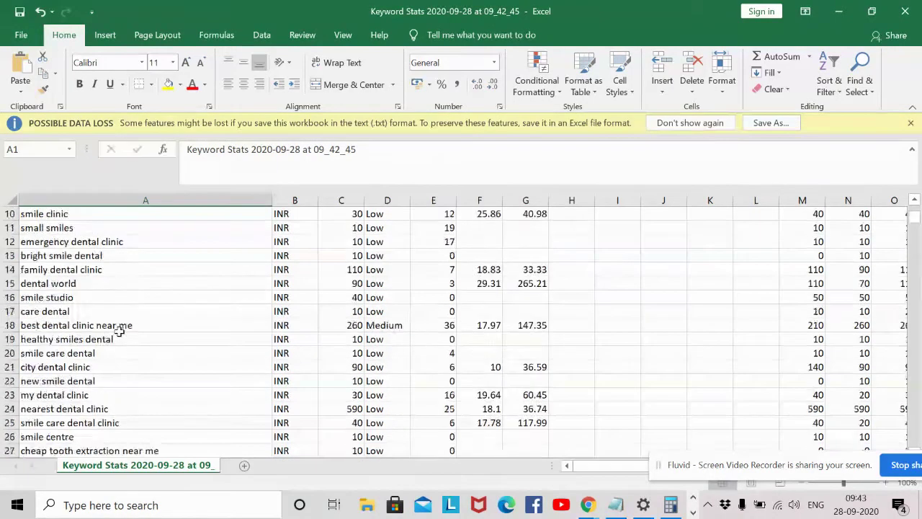
pyautogui.scroll(2, 110, 315)
pyautogui.click(122, 201)
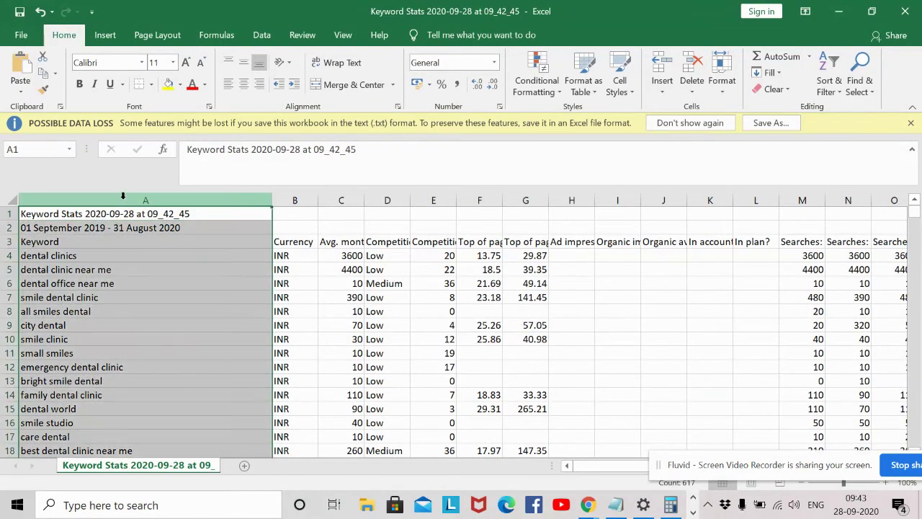
# Step: Autofit column C to its Avg. monthly searches header, undoing a premature sort
pyautogui.moveTo(673, 467); pyautogui.dragTo(651, 517)
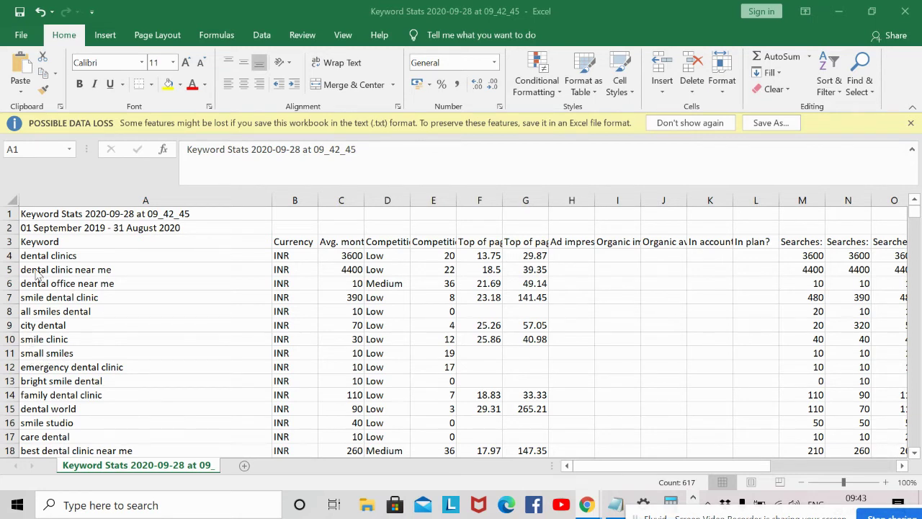
pyautogui.doubleClick(364, 200)
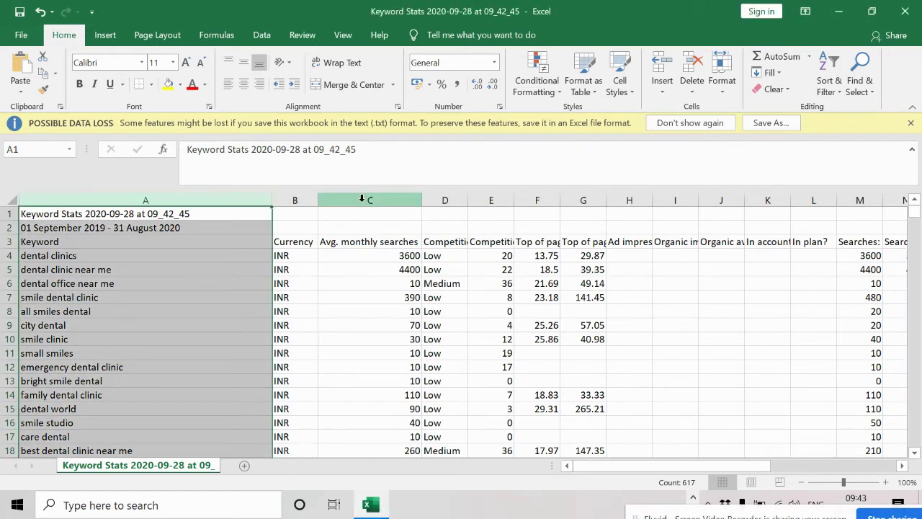
pyautogui.click(362, 199)
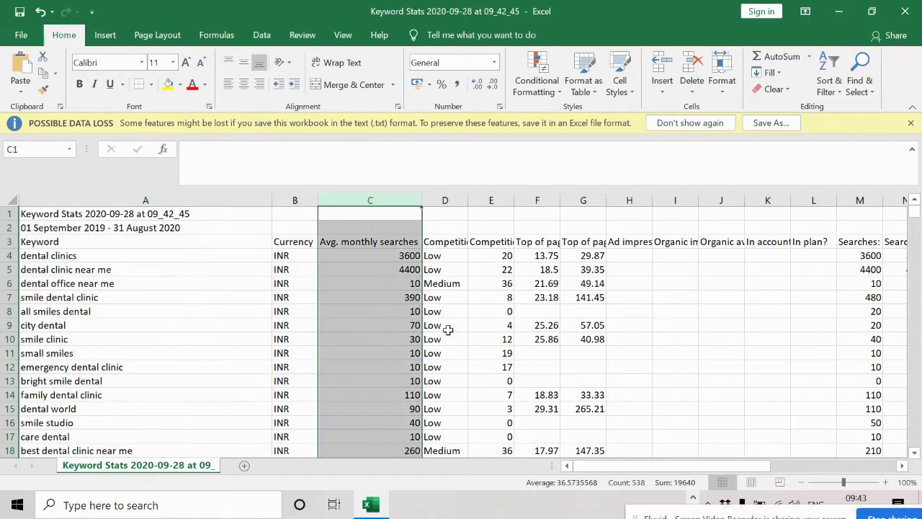
pyautogui.click(829, 85)
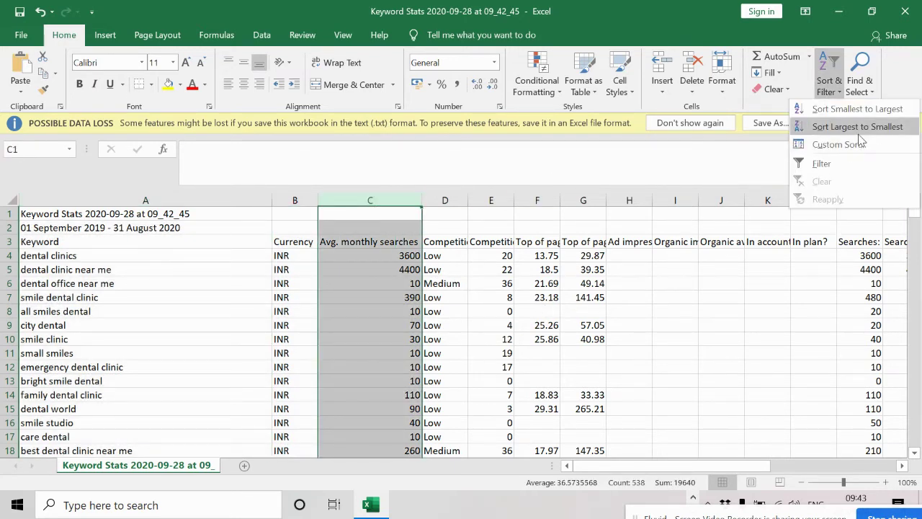
pyautogui.click(859, 129)
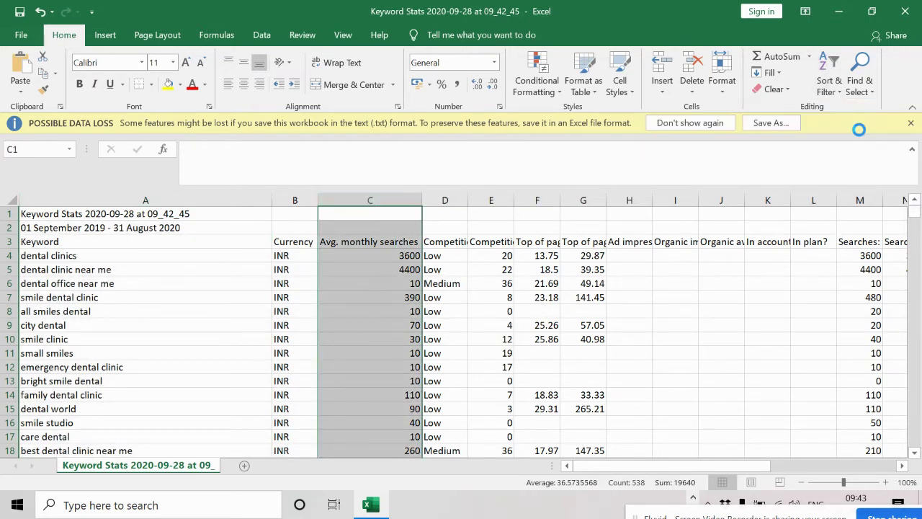
pyautogui.hotkey('ctrl', 'z')
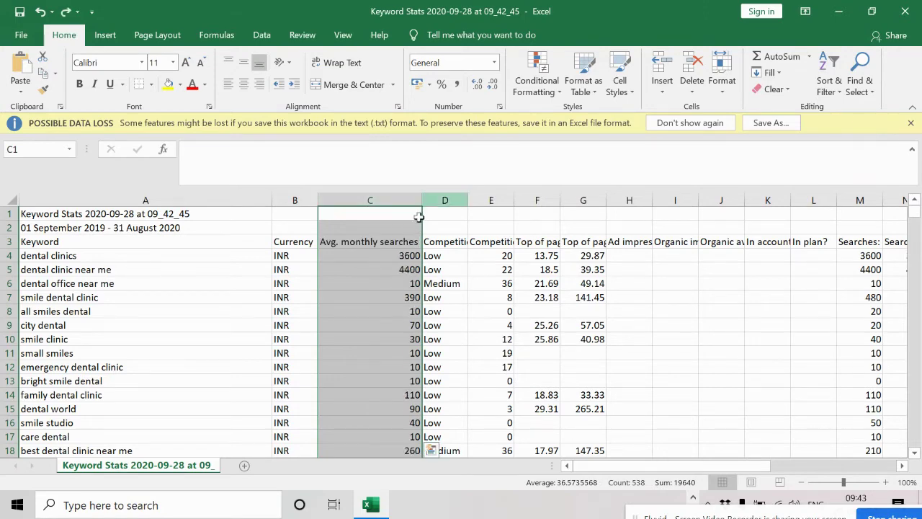
# Step: Delete the two report title rows at the top of the sheet
pyautogui.moveTo(9, 226); pyautogui.dragTo(8, 213)
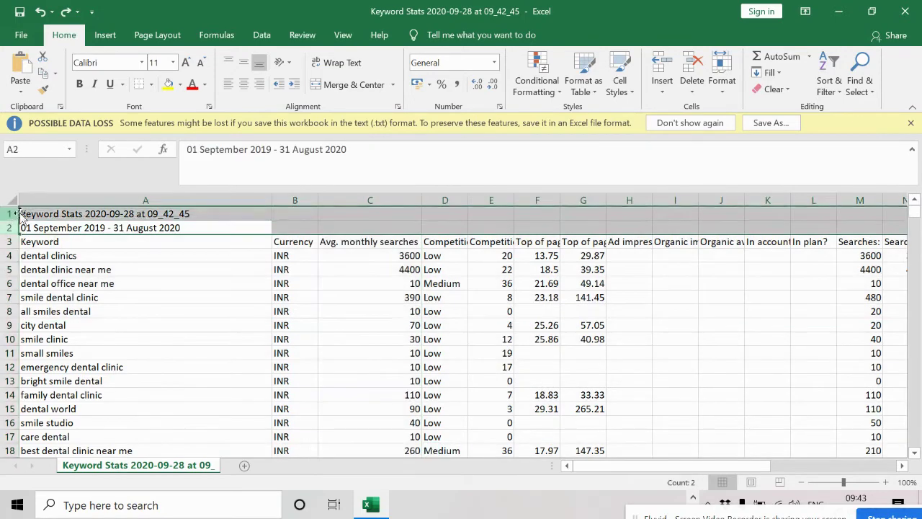
pyautogui.rightClick(47, 220)
pyautogui.click(92, 341)
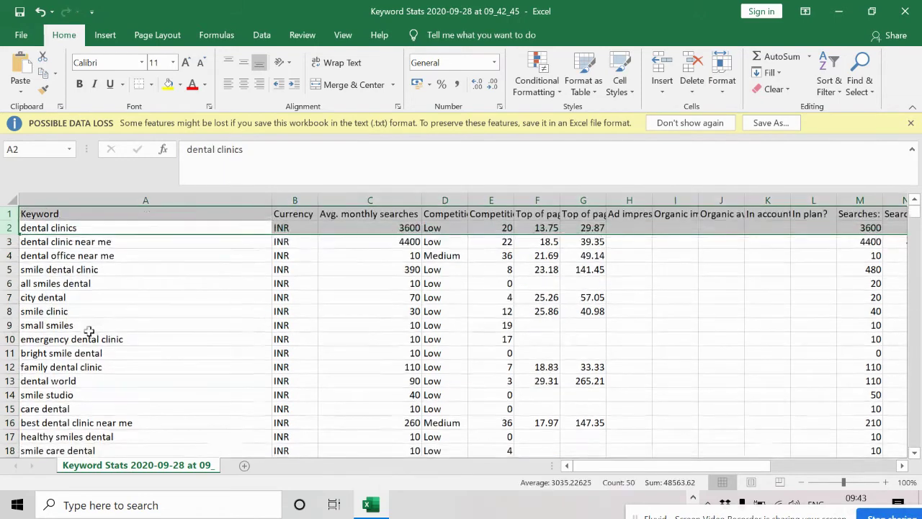
# Step: Sort all rows by average monthly searches, largest to smallest
pyautogui.click(822, 87)
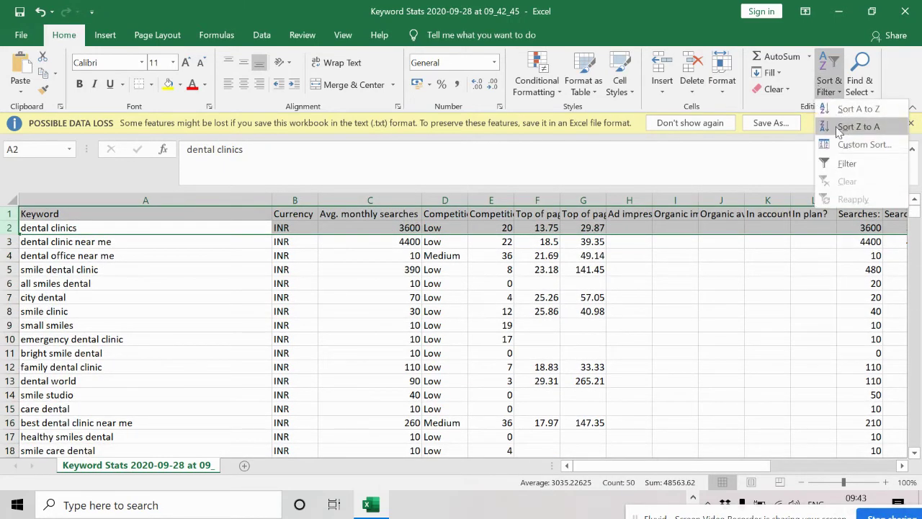
pyautogui.click(813, 129)
pyautogui.click(339, 367)
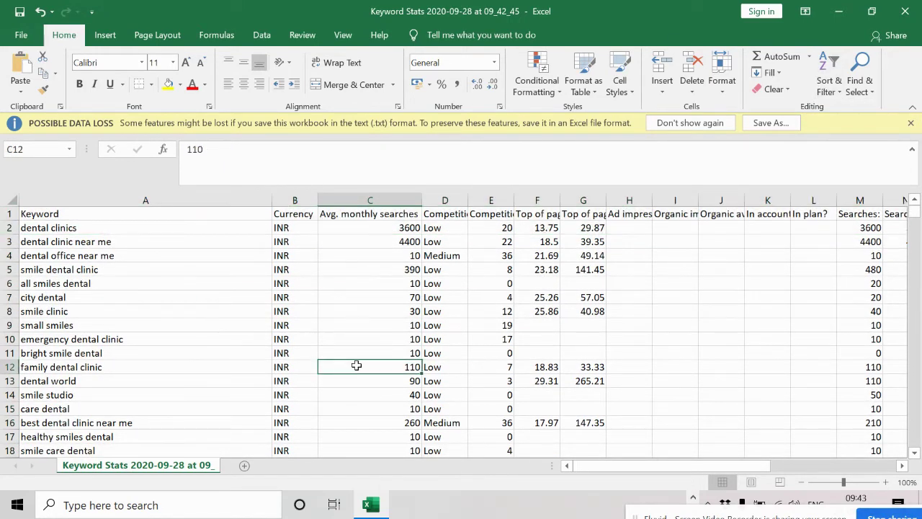
pyautogui.click(830, 86)
pyautogui.click(839, 128)
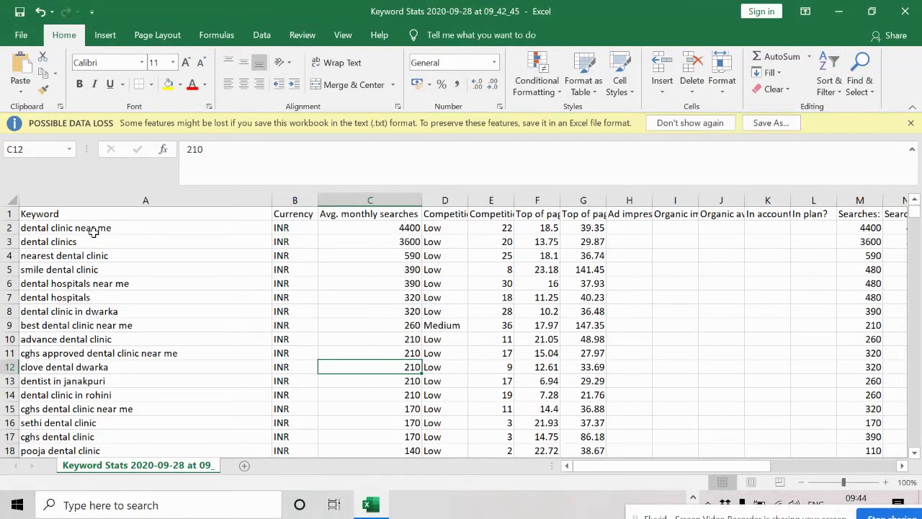
# Step: Select A2:A10, dental clinic near me through advance dental clinic, and copy them
pyautogui.moveTo(93, 228); pyautogui.dragTo(98, 295)
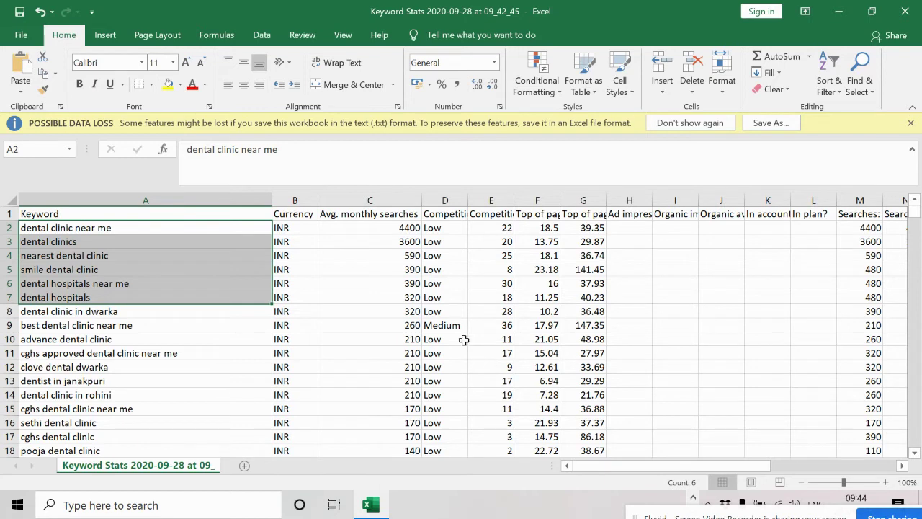
pyautogui.click(47, 241)
pyautogui.moveTo(101, 229); pyautogui.dragTo(141, 437)
pyautogui.scroll(-2, 154, 416)
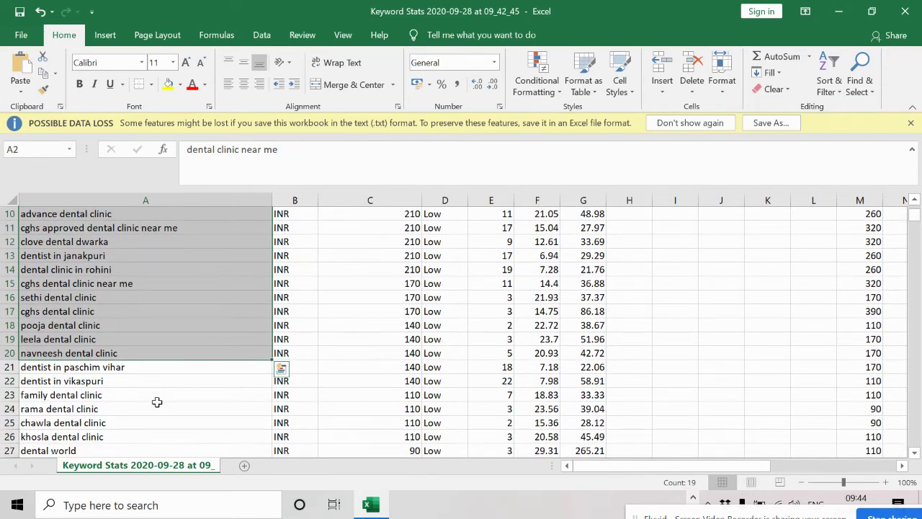
pyautogui.scroll(3, 158, 402)
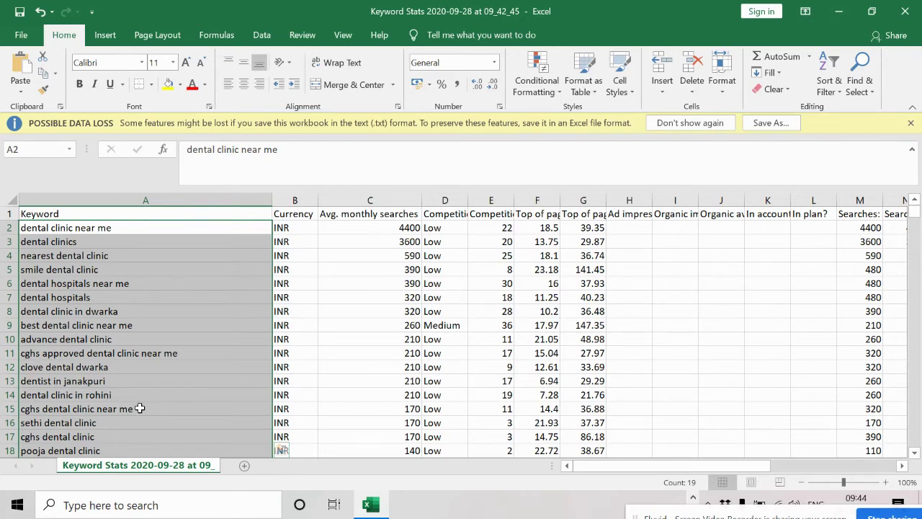
pyautogui.scroll(-6, 140, 409)
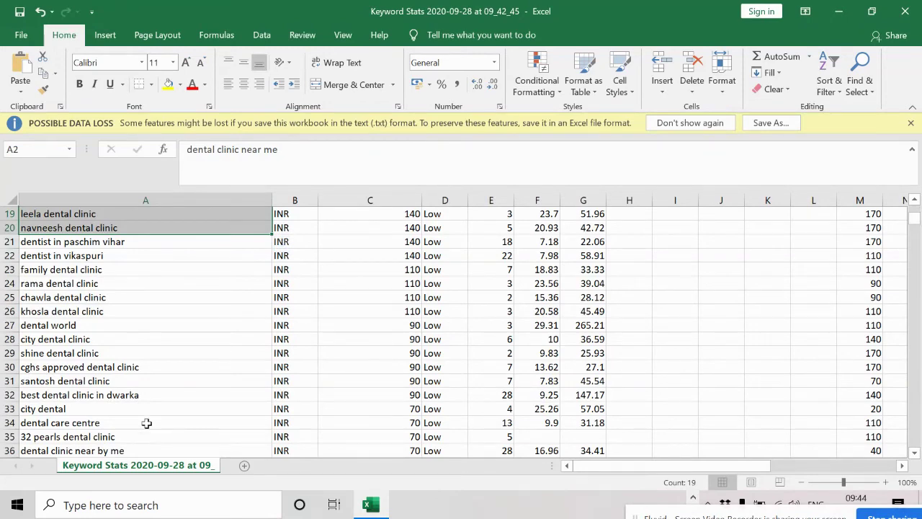
pyautogui.scroll(6, 146, 419)
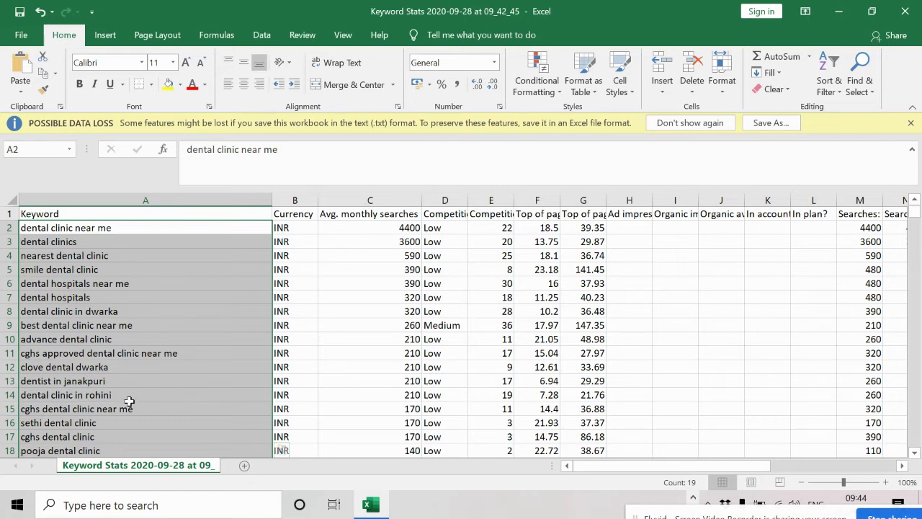
pyautogui.click(131, 396)
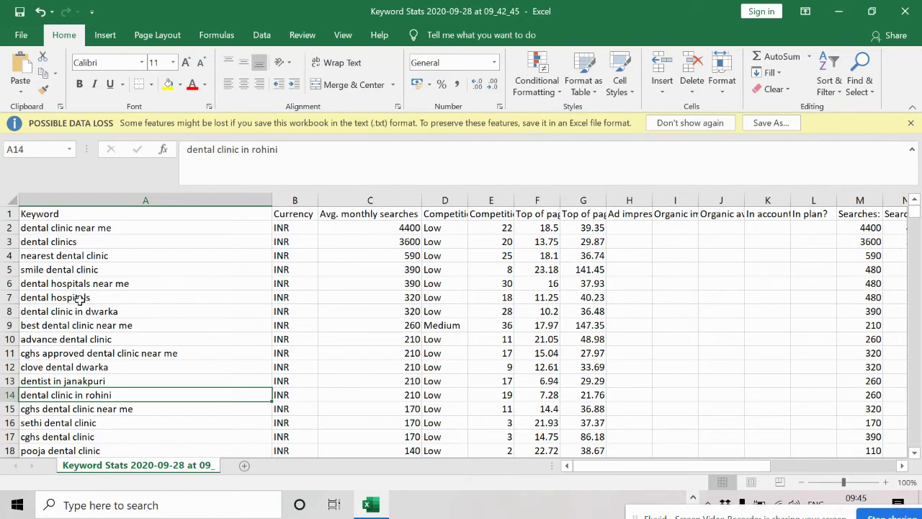
pyautogui.moveTo(78, 228); pyautogui.dragTo(92, 339)
pyautogui.hotkey('ctrl', 'c')
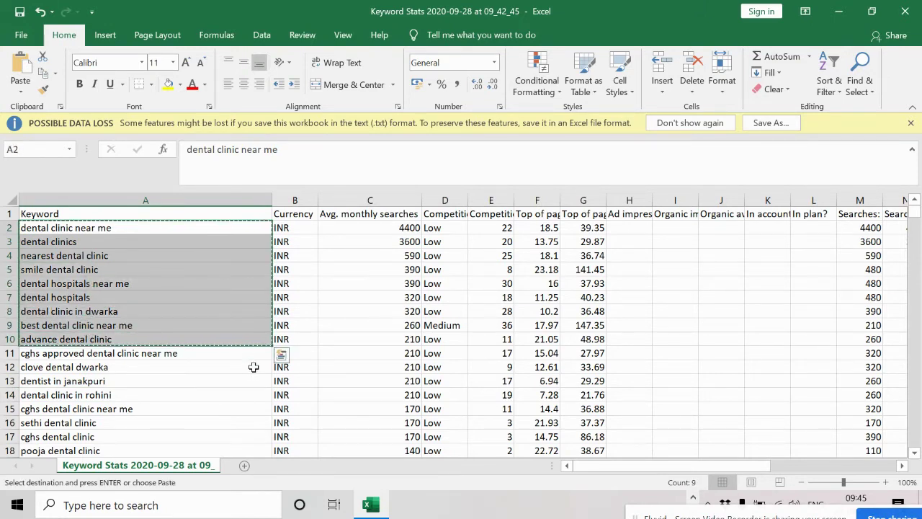
# Step: Add a new sheet, paste the nine keywords at C4 and autofit column C
pyautogui.click(244, 466)
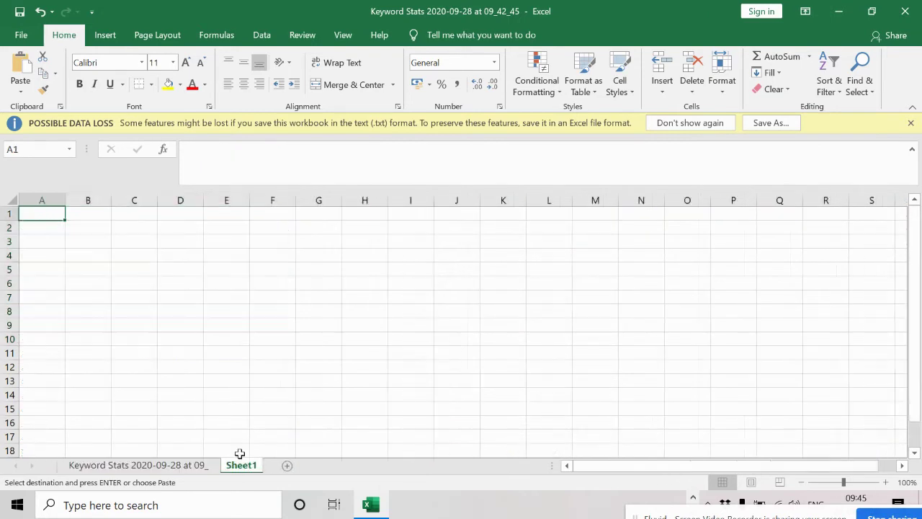
pyautogui.click(147, 255)
pyautogui.hotkey('ctrl', 'v')
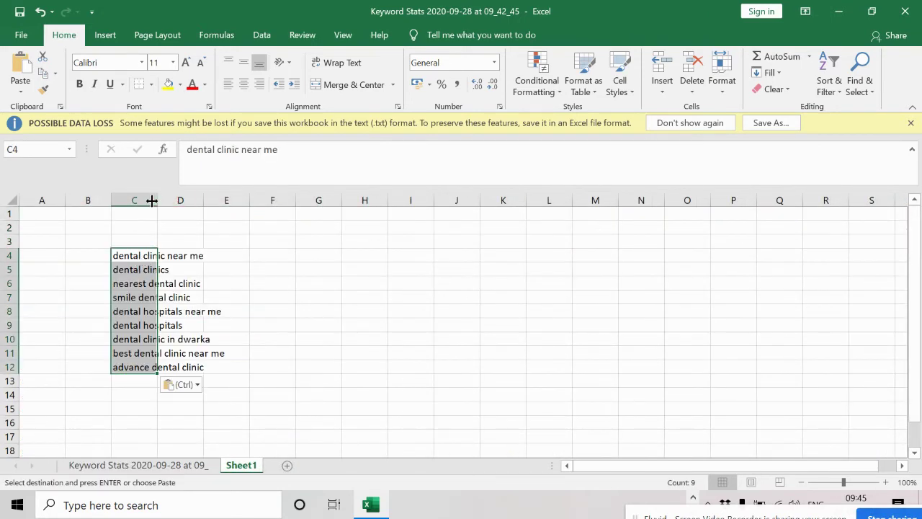
pyautogui.doubleClick(157, 199)
pyautogui.click(298, 310)
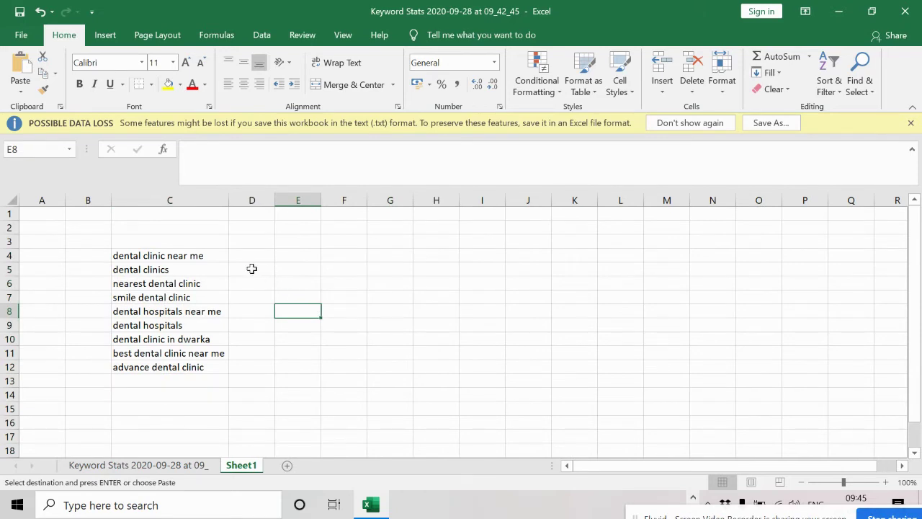
# Step: Put the first four keywords into column E from E4 and autofit column E
pyautogui.moveTo(141, 254); pyautogui.dragTo(147, 297)
pyautogui.click(298, 260)
pyautogui.hotkey('ctrl', 'v')
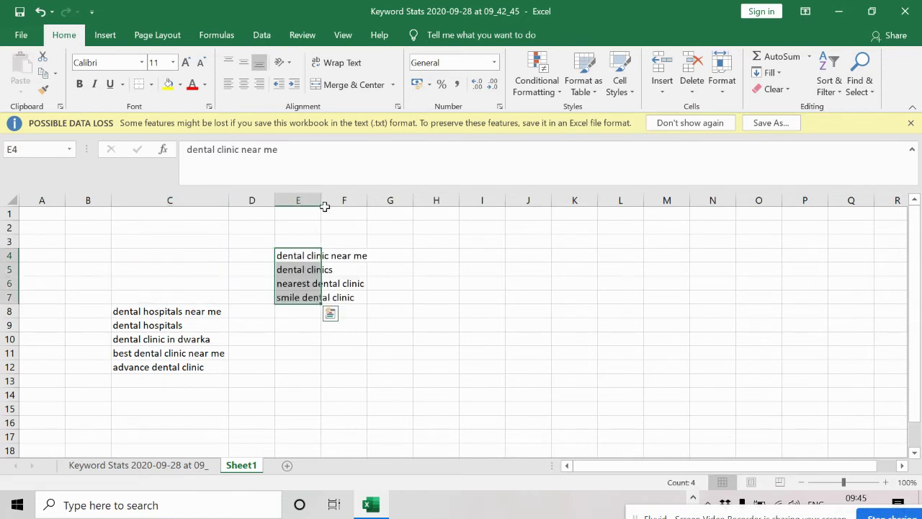
pyautogui.moveTo(325, 200); pyautogui.dragTo(325, 199)
pyautogui.doubleClick(324, 200)
pyautogui.click(324, 199)
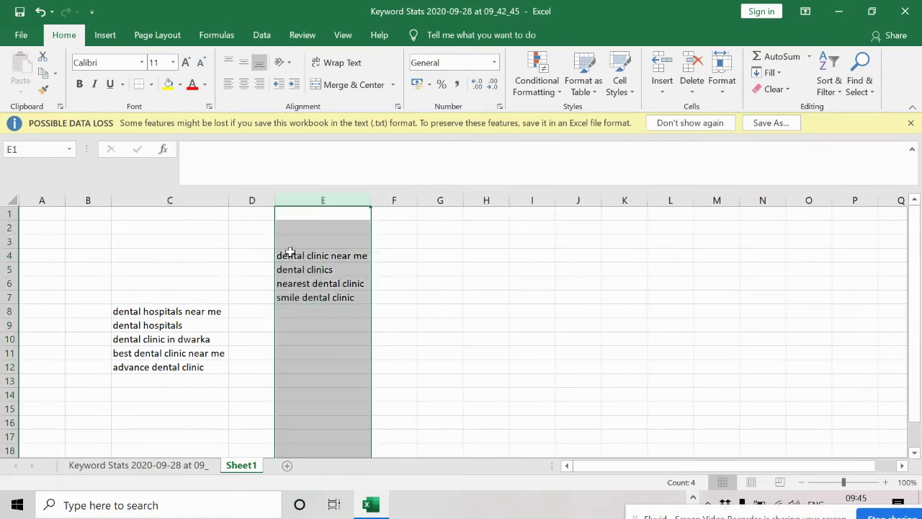
# Step: Move the other three clinic keywords to E8 and the two hospital keywords to E13
pyautogui.click(163, 340)
pyautogui.moveTo(165, 346); pyautogui.dragTo(161, 367)
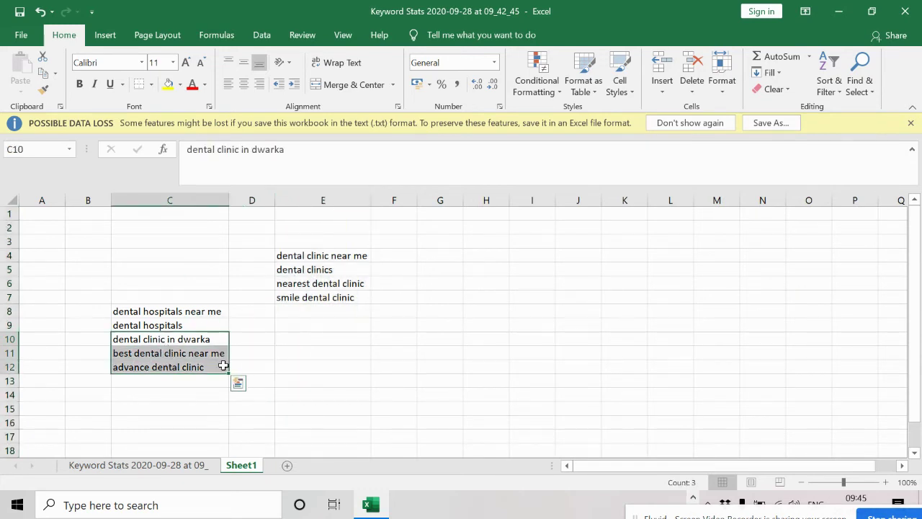
pyautogui.hotkey('ctrl', 'x')
pyautogui.click(308, 311)
pyautogui.hotkey('ctrl', 'v')
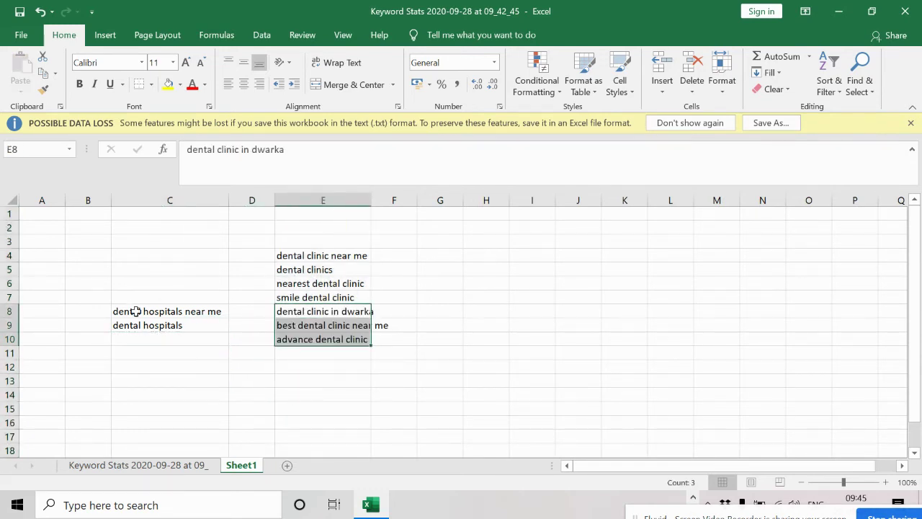
pyautogui.moveTo(136, 311); pyautogui.dragTo(177, 327)
pyautogui.hotkey('ctrl', 'x')
pyautogui.click(304, 382)
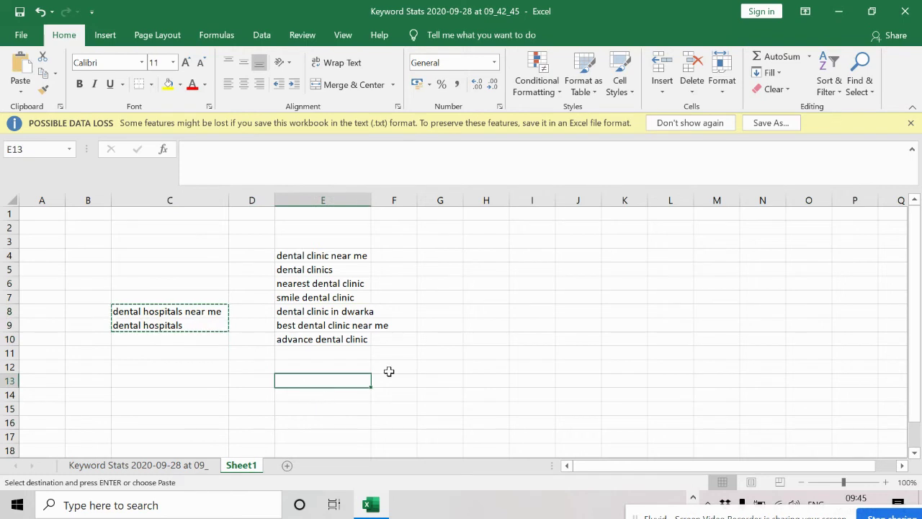
pyautogui.hotkey('ctrl', 'v')
pyautogui.moveTo(371, 200); pyautogui.dragTo(393, 200)
# Step: Add the headings Ad Group 1 in E3 and Ad Group 2 above the hospital keywords
pyautogui.click(302, 238)
pyautogui.write('Ad Gro')
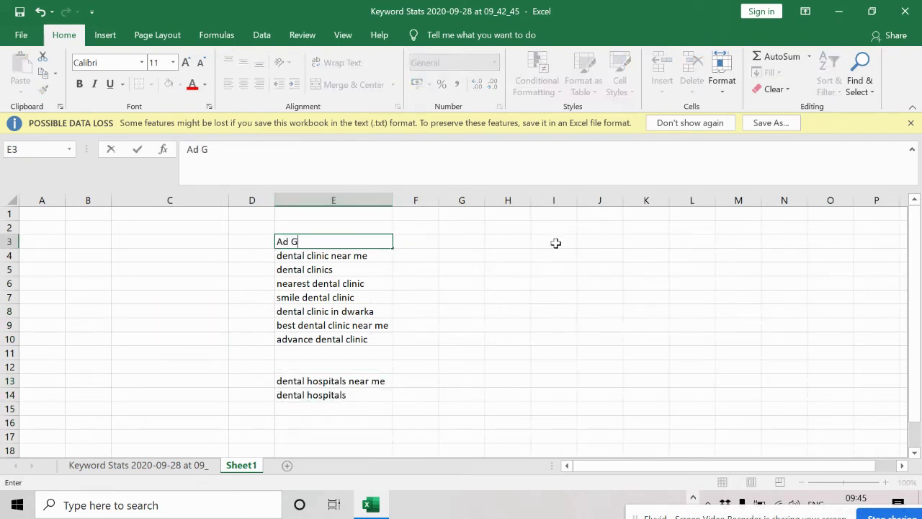
pyautogui.press('Tab')
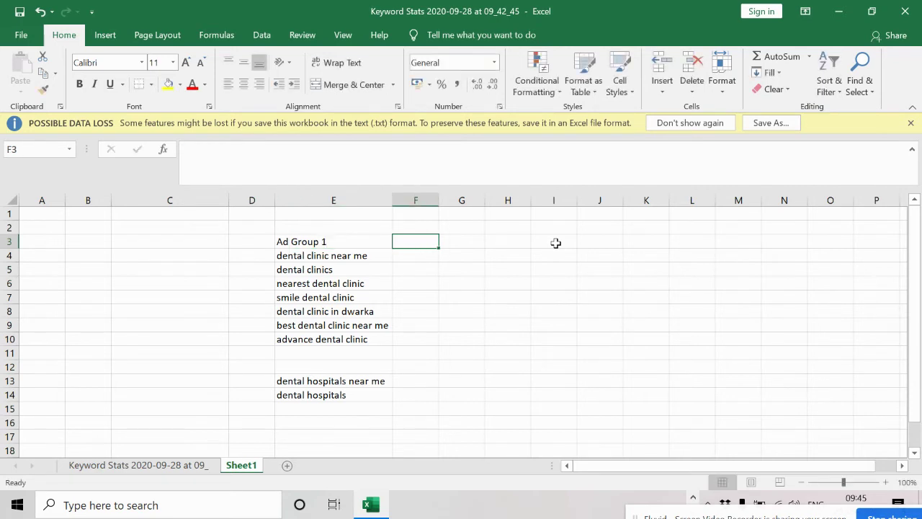
pyautogui.click(303, 363)
pyautogui.write('Ad ')
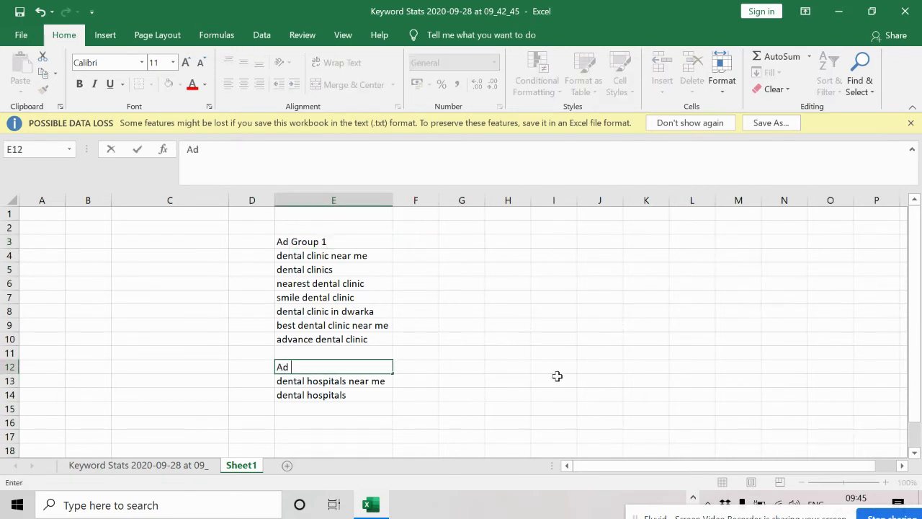
pyautogui.write('Group 2')
pyautogui.press('Tab')
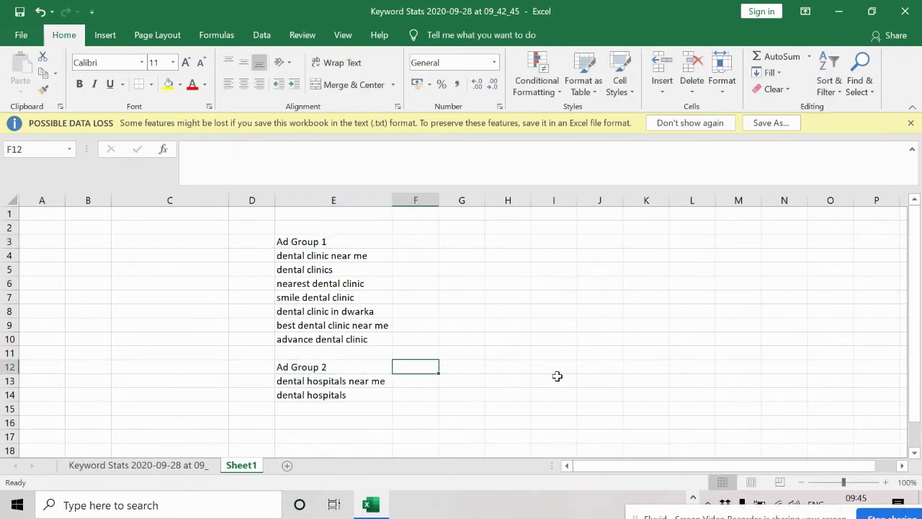
pyautogui.scroll(-1, 428, 322)
pyautogui.scroll(1, 428, 322)
pyautogui.moveTo(281, 256); pyautogui.dragTo(355, 338)
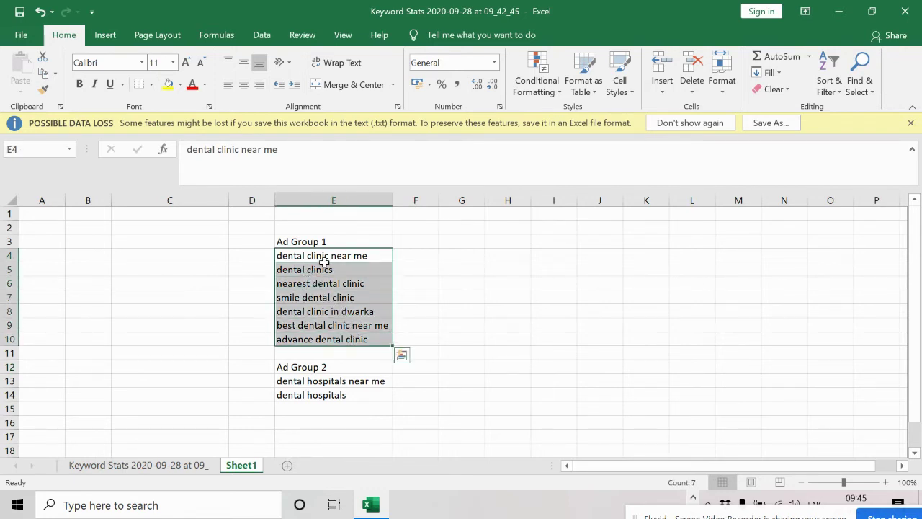
pyautogui.click(324, 229)
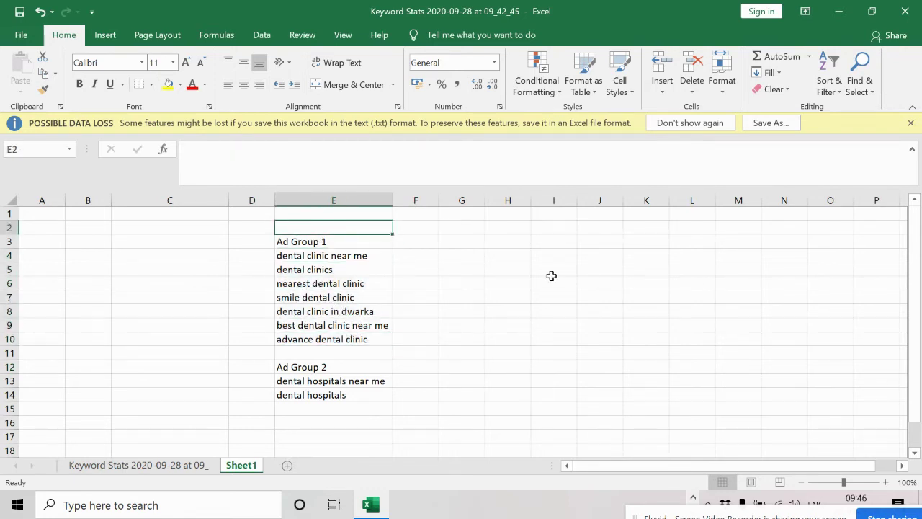
# Step: Label E2 'Dental Clinics' and insert a blank row above Ad Group 2
pyautogui.write('Dent')
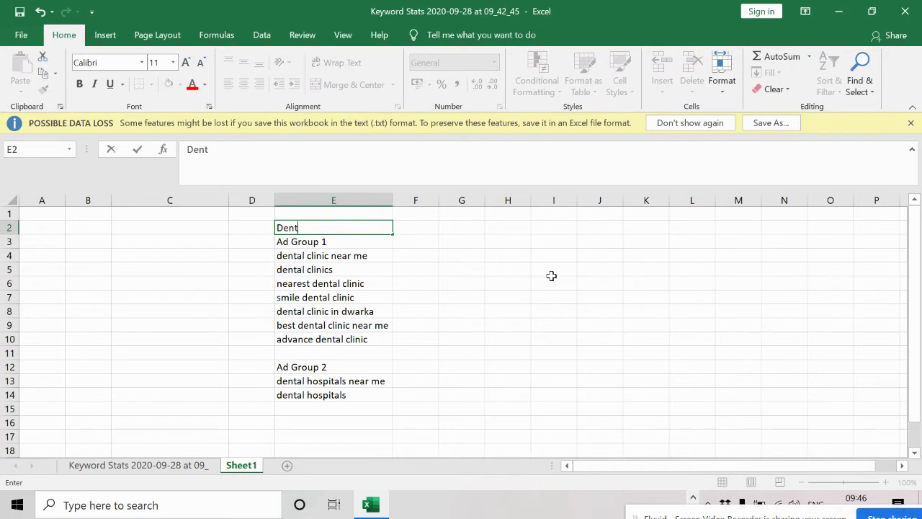
pyautogui.write('al Clinics')
pyautogui.press('Tab')
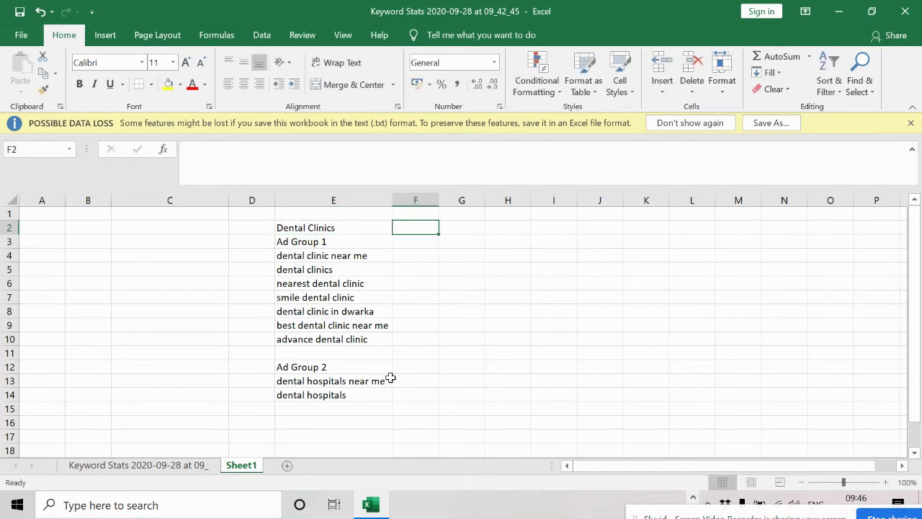
pyautogui.rightClick(5, 353)
pyautogui.click(32, 237)
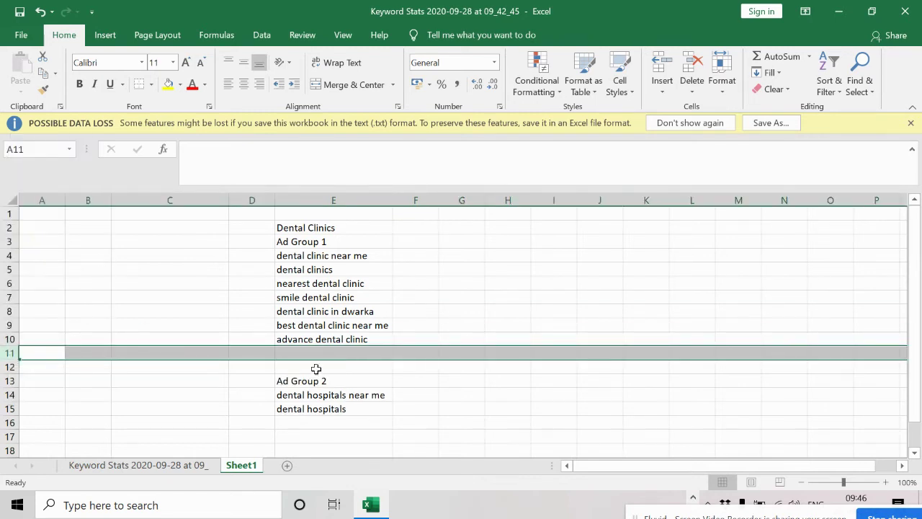
# Step: Enter 'Dental Hospitals' above Ad Group 2 and widen column F
pyautogui.click(316, 369)
pyautogui.write('Dental')
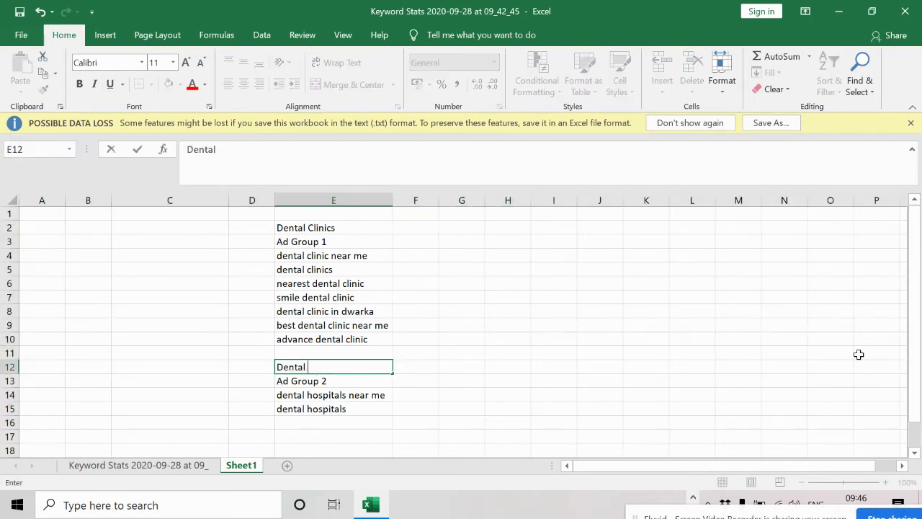
pyautogui.write(' Hospital')
pyautogui.press('Tab')
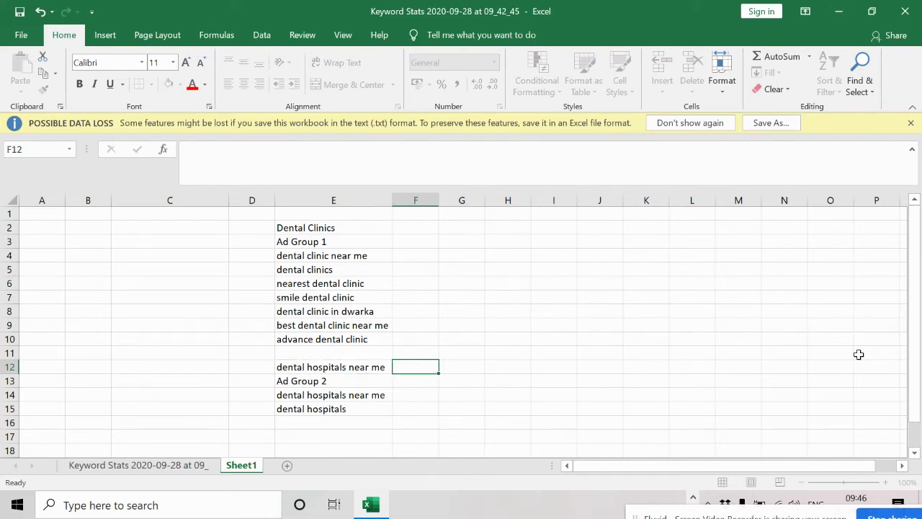
pyautogui.click(360, 369)
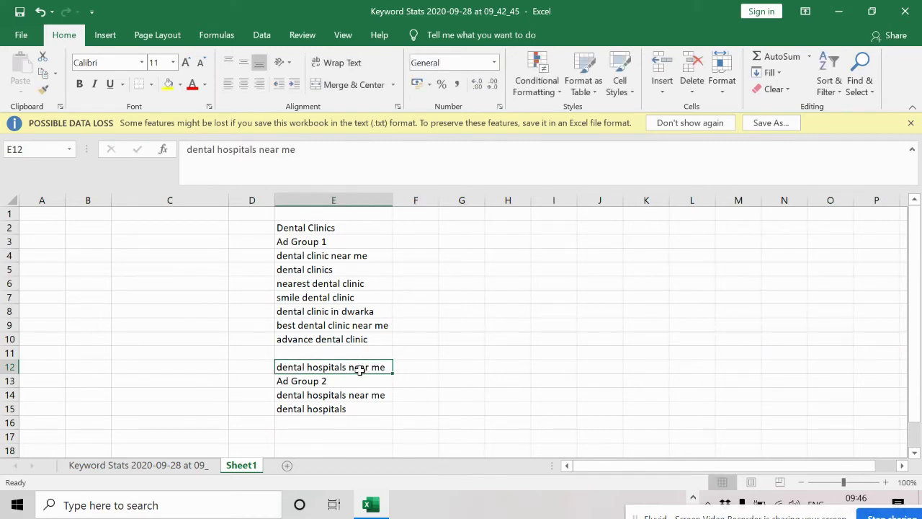
pyautogui.write('Dental Hospital')
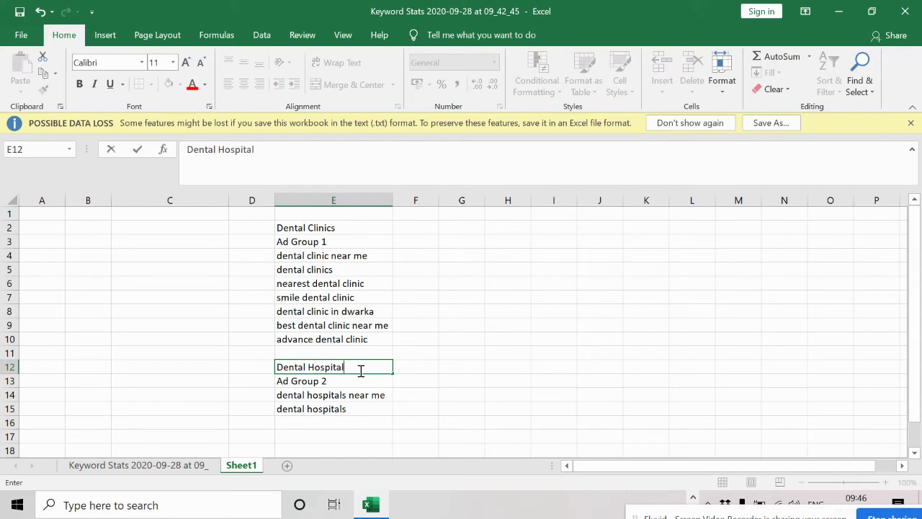
pyautogui.write('s')
pyautogui.press('Delete')
pyautogui.press('Tab')
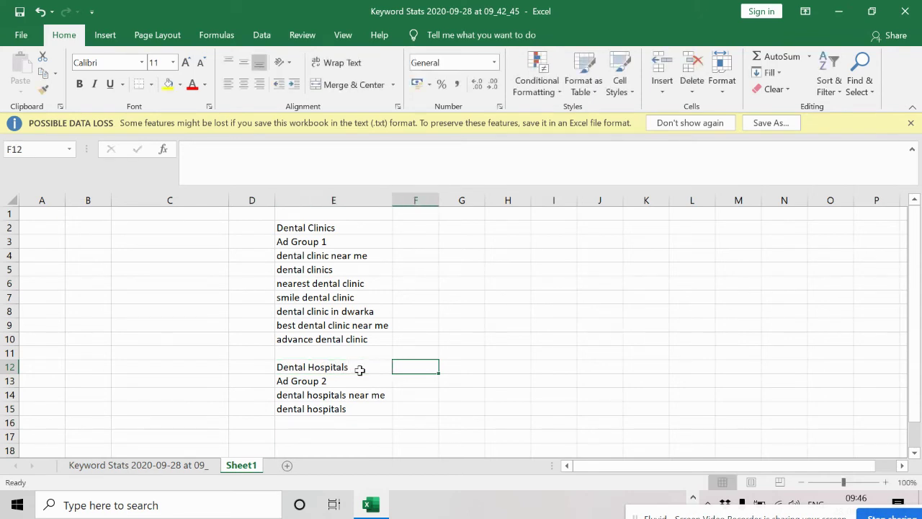
pyautogui.click(554, 337)
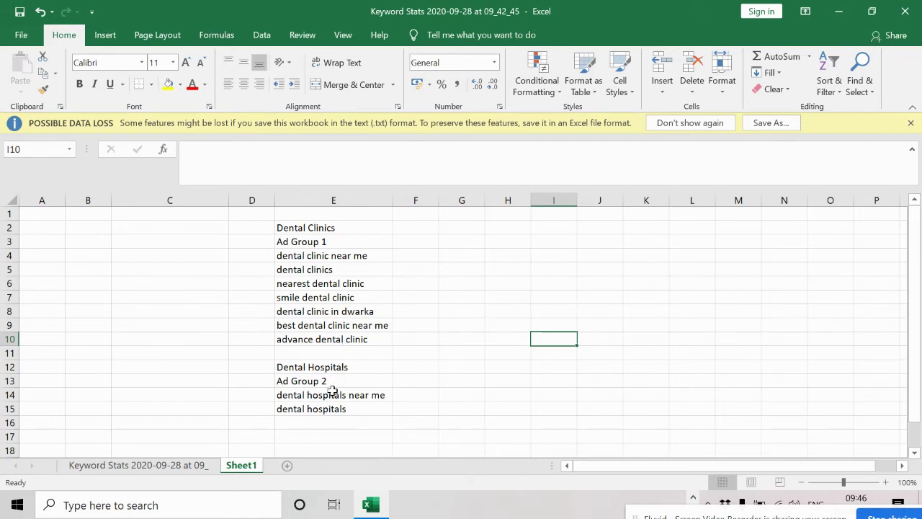
pyautogui.moveTo(439, 199); pyautogui.dragTo(586, 202)
pyautogui.click(416, 214)
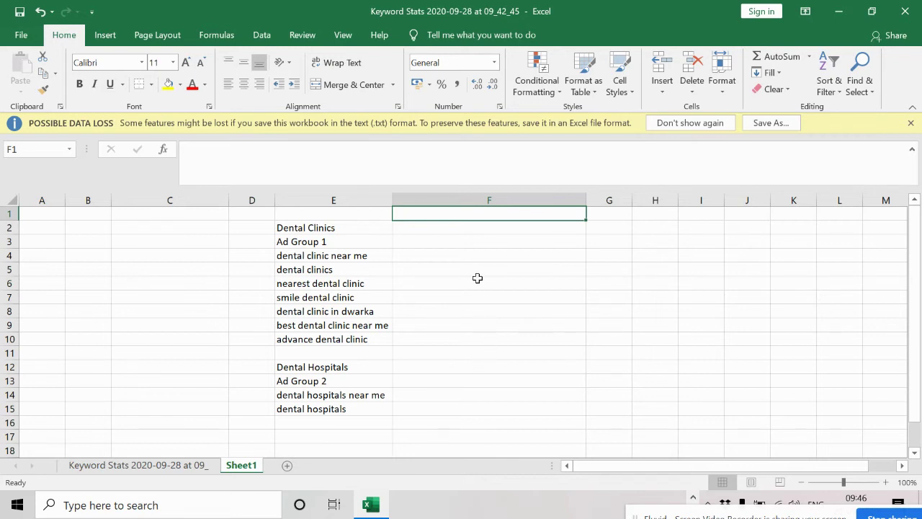
# Step: Add headers Ad 1, Ad 2 and Ad 3 in row 1 and widen those columns
pyautogui.write('Ad')
pyautogui.press('Tab')
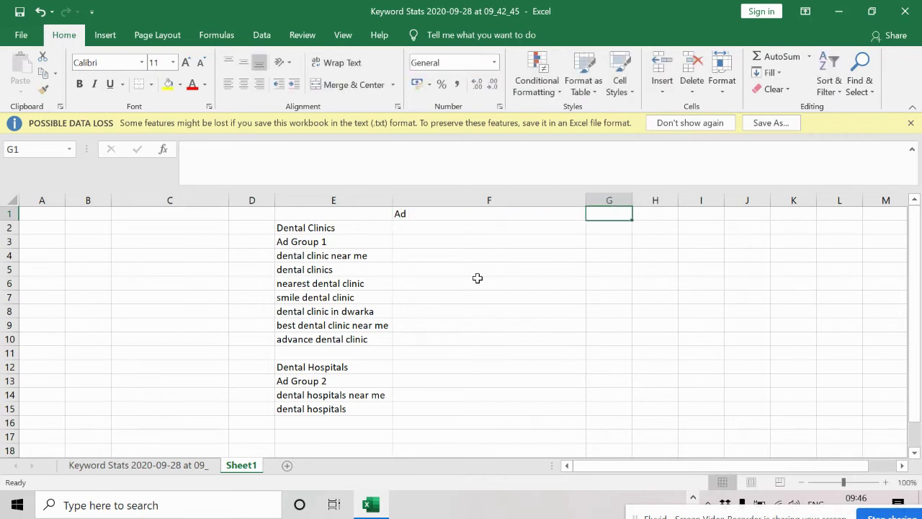
pyautogui.doubleClick(450, 215)
pyautogui.write('1')
pyautogui.press('Tab')
pyautogui.write('A')
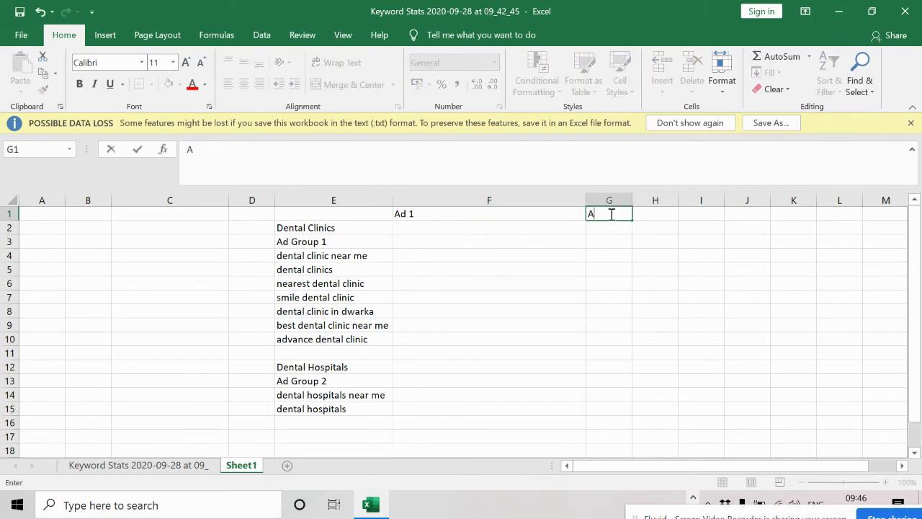
pyautogui.write('d 2')
pyautogui.press('Tab')
pyautogui.write('Ad 3')
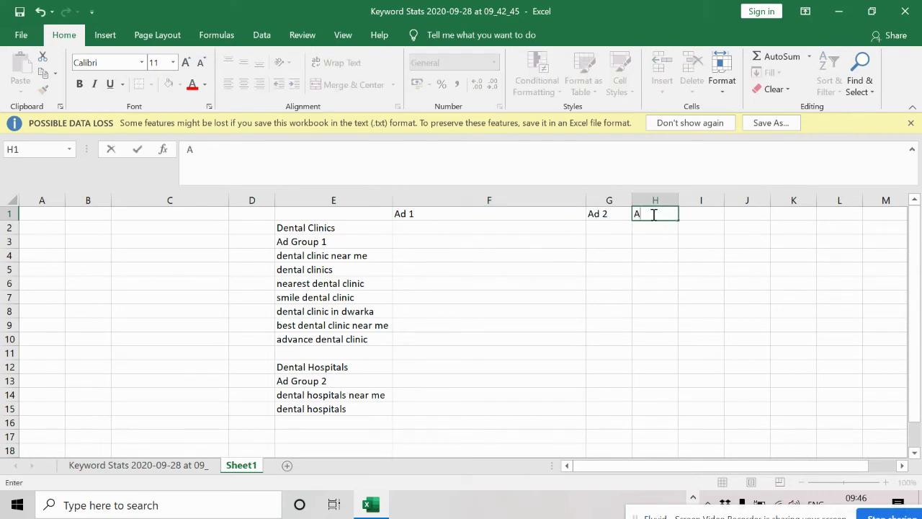
pyautogui.press('Tab')
pyautogui.moveTo(612, 200); pyautogui.dragTo(740, 192)
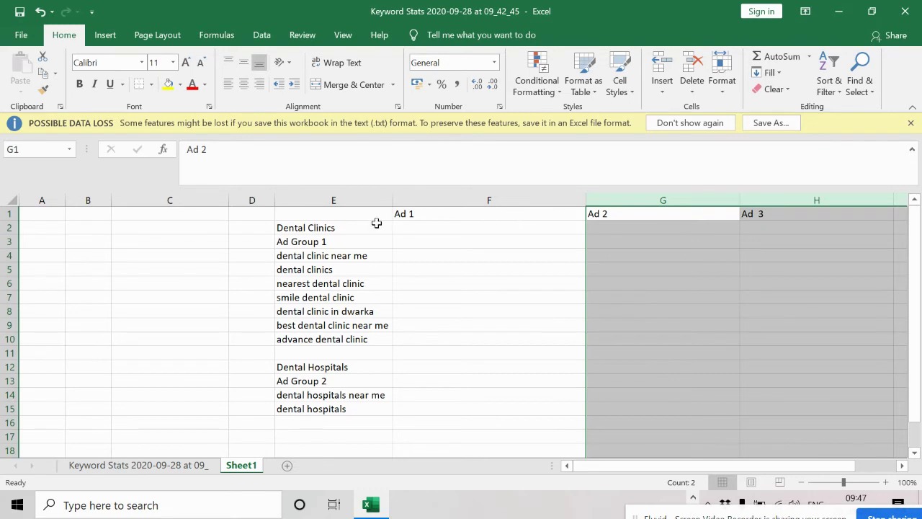
# Step: Delete the empty columns C and D before the keywords
pyautogui.click(321, 257)
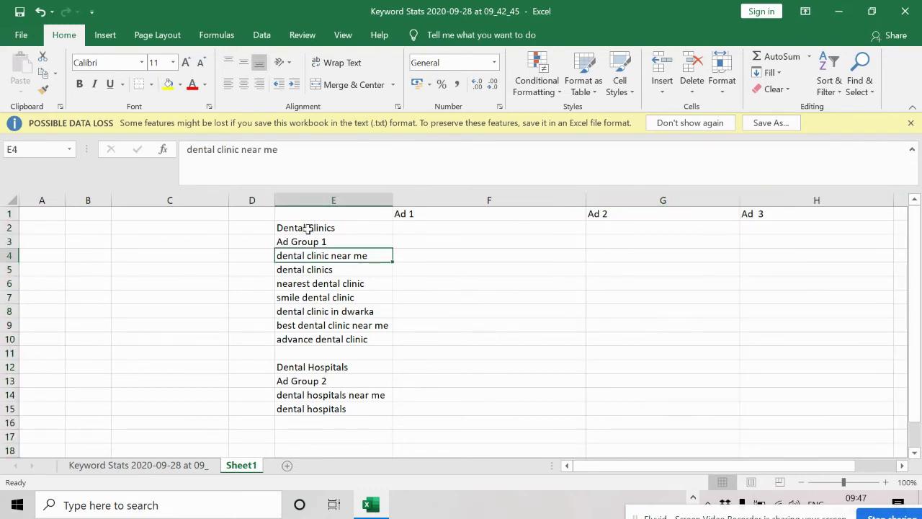
pyautogui.moveTo(253, 200); pyautogui.dragTo(159, 231)
pyautogui.rightClick(159, 231)
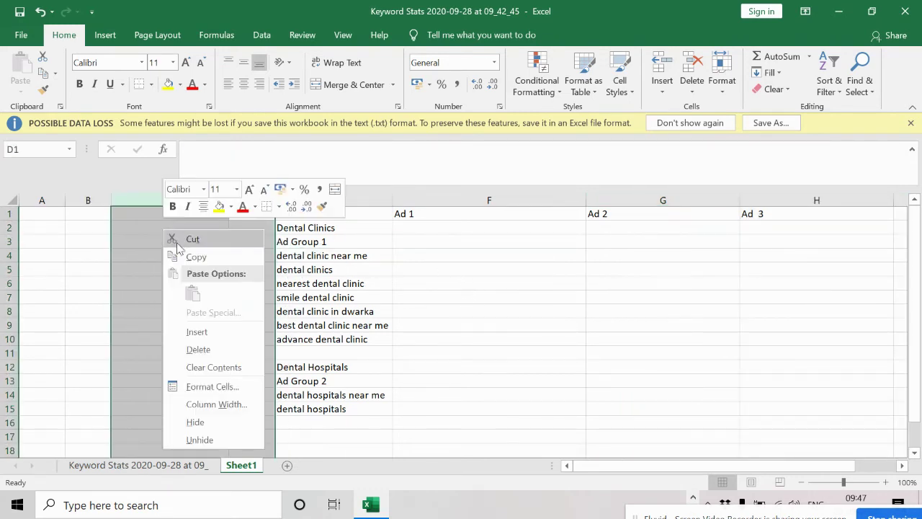
pyautogui.click(231, 351)
pyautogui.click(256, 248)
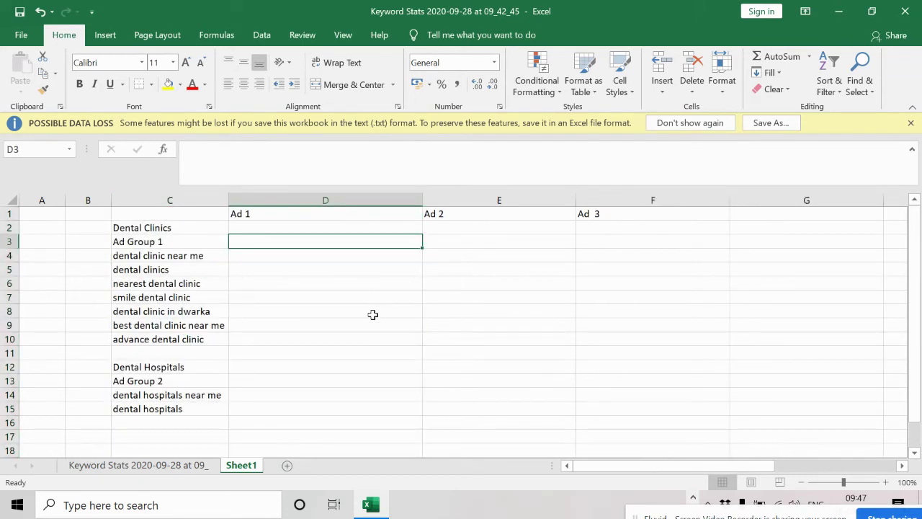
pyautogui.press('Down')
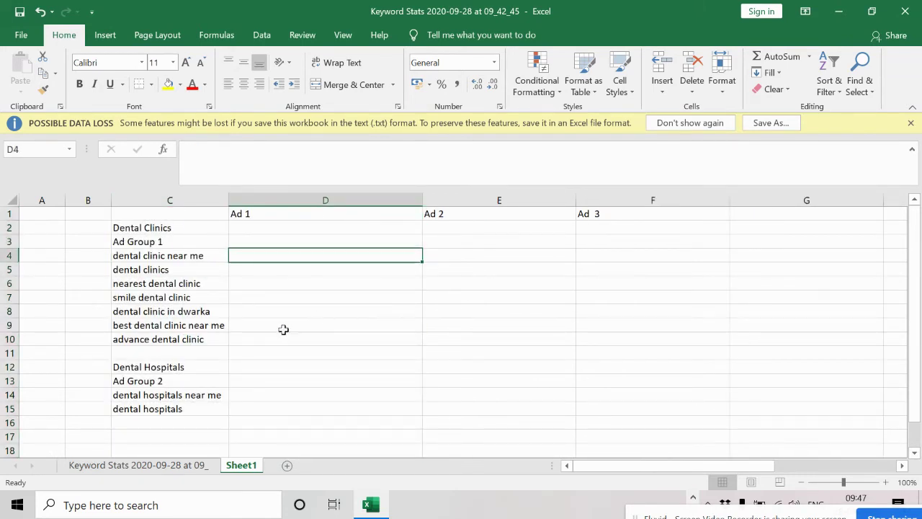
pyautogui.click(98, 508)
# Step: Launch Notepad and move its window to the lower right
pyautogui.write('note')
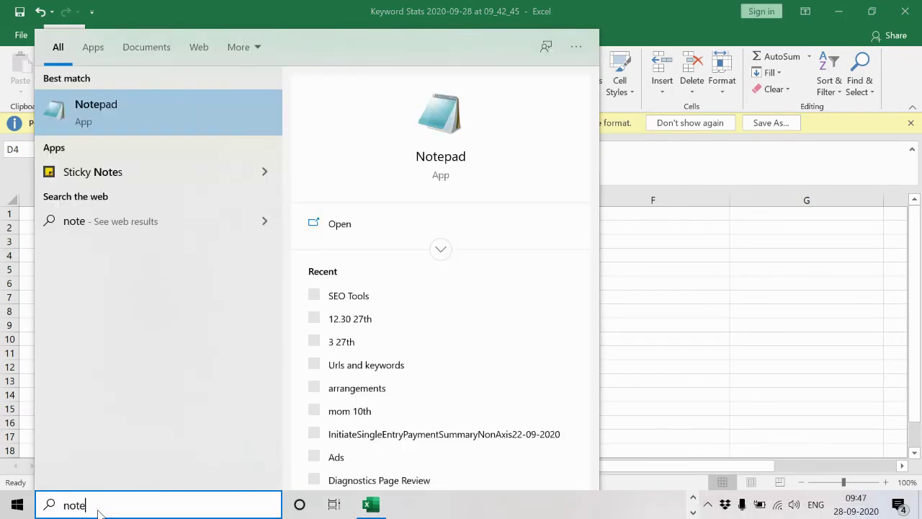
pyautogui.click(133, 114)
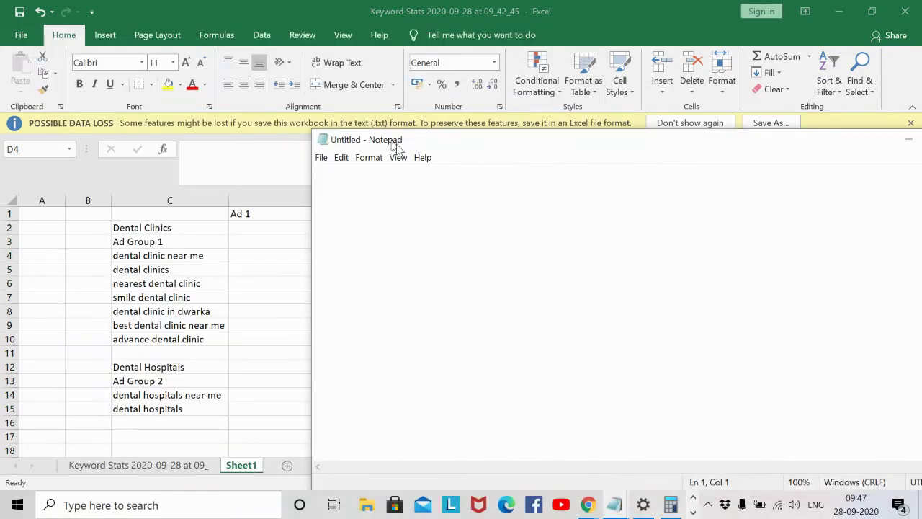
pyautogui.moveTo(391, 142); pyautogui.dragTo(576, 269)
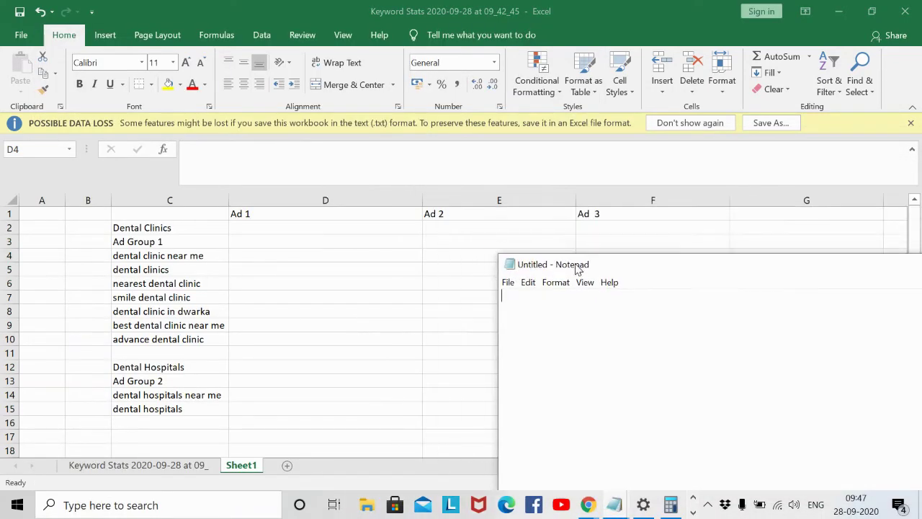
pyautogui.click(737, 356)
# Step: Write the outline lines Headline 1, Head line 2, Head line 3 and Descp 1 Descp 2
pyautogui.write('Health')
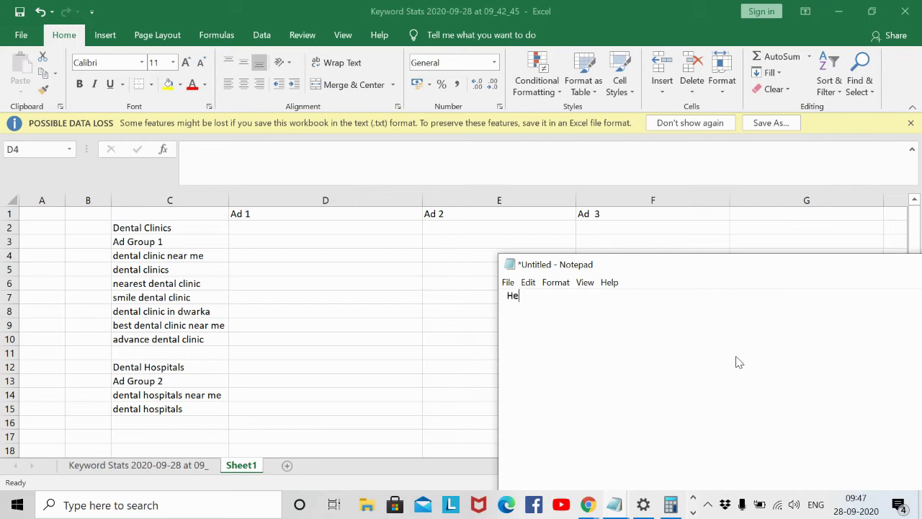
pyautogui.press('BackSpace')
pyautogui.press('BackSpace')
pyautogui.press('BackSpace')
pyautogui.write('dline 1')
pyautogui.press('Return')
pyautogui.write('Head line 2')
pyautogui.press('Return')
pyautogui.write('Head line ')
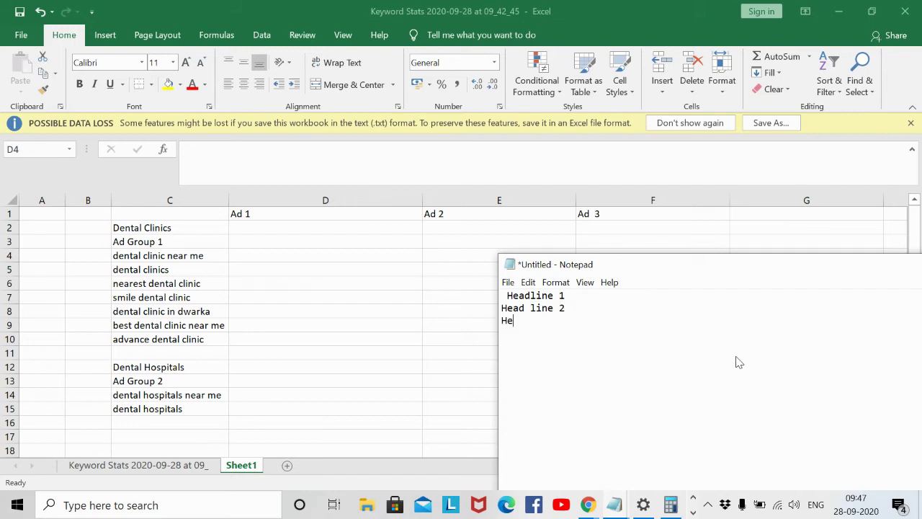
pyautogui.write('3')
pyautogui.press('Return')
pyautogui.press('Return')
pyautogui.write('Desc')
pyautogui.write('p 1 ')
pyautogui.write('Descp 2')
pyautogui.press('Return')
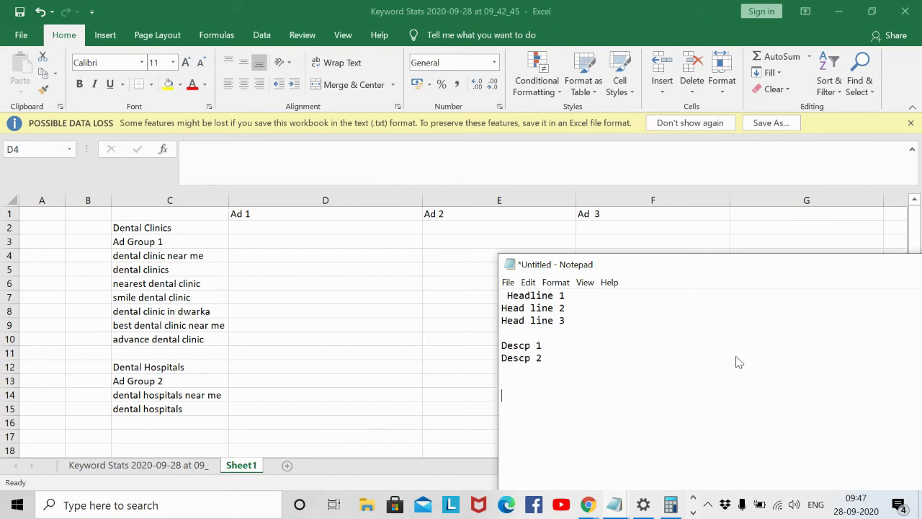
# Step: Add Display URL AS and XYZ.COM lines, then delete them and return to Excel
pyautogui.write('Display URL A')
pyautogui.press('BackSpace')
pyautogui.write('S  ')
pyautogui.write('XYZ.COM')
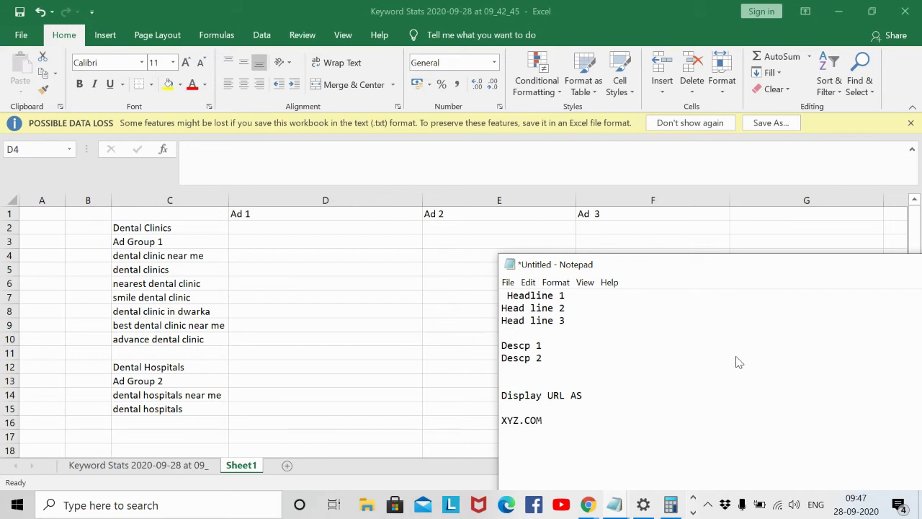
pyautogui.write('___')
pyautogui.press('BackSpace')
pyautogui.press('BackSpace')
pyautogui.moveTo(533, 436); pyautogui.dragTo(494, 423)
pyautogui.press('BackSpace')
pyautogui.moveTo(583, 396); pyautogui.dragTo(473, 387)
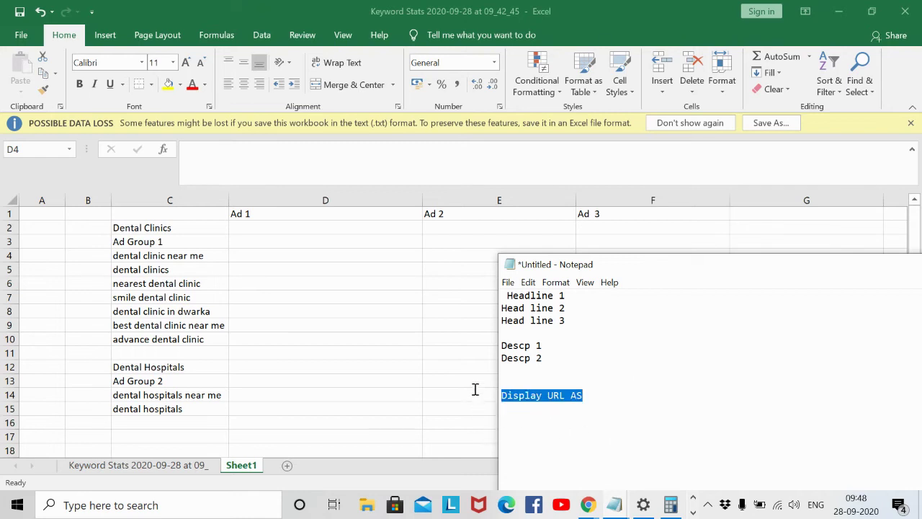
pyautogui.press('BackSpace')
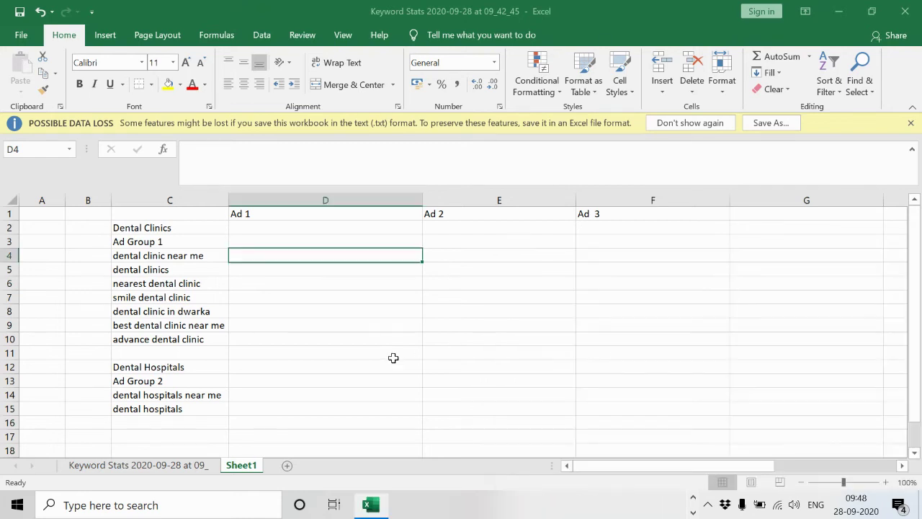
pyautogui.click(301, 229)
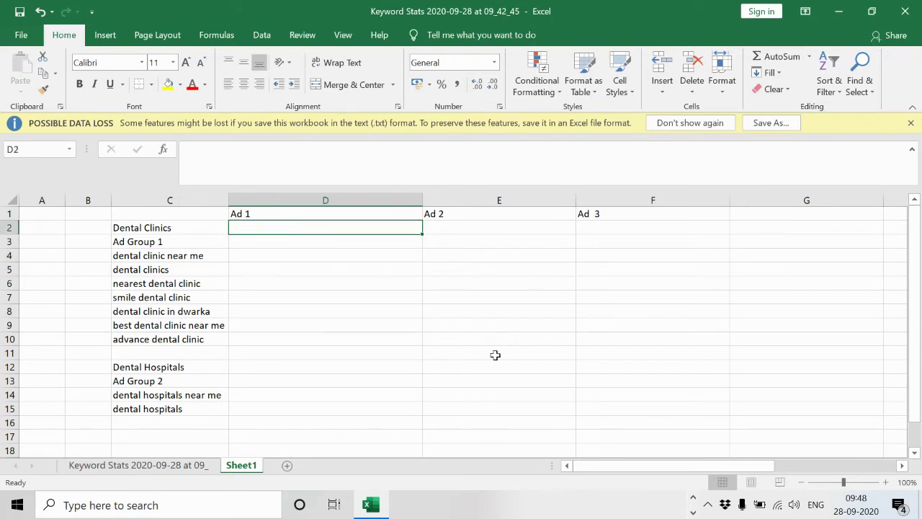
# Step: Enter 'Dental Clinic Near You' in the Ad 1 cell beside dental clinic near me
pyautogui.press('Down')
pyautogui.write('Dental')
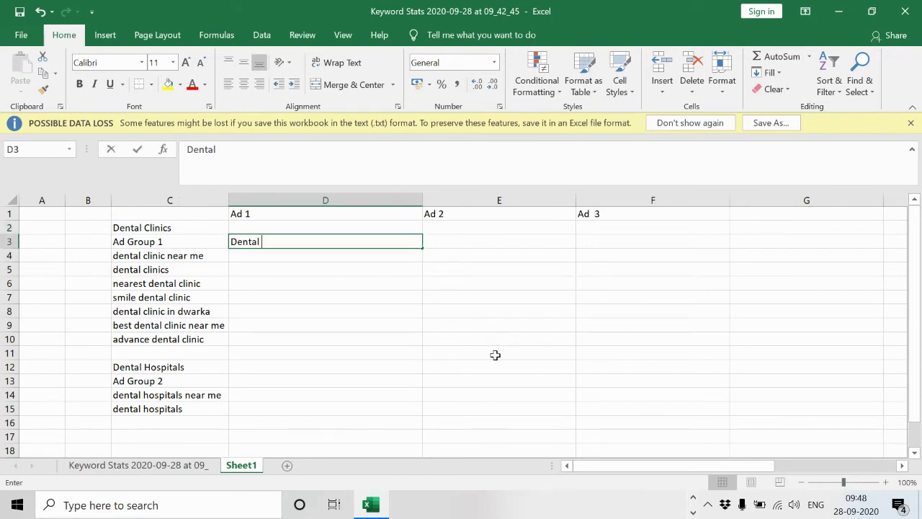
pyautogui.press('BackSpace')
pyautogui.press('BackSpace')
pyautogui.press('BackSpace')
pyautogui.press('BackSpace')
pyautogui.press('BackSpace')
pyautogui.press('BackSpace')
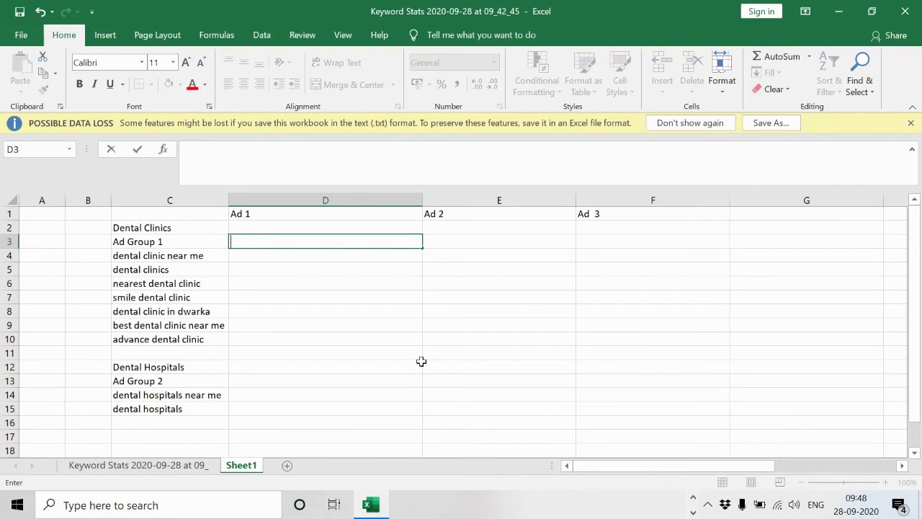
pyautogui.click(439, 356)
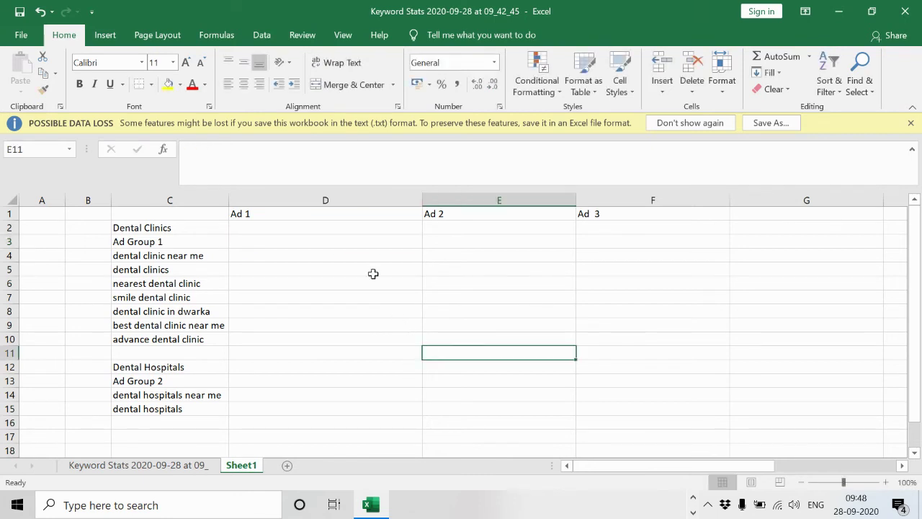
pyautogui.click(244, 257)
pyautogui.write('Dent')
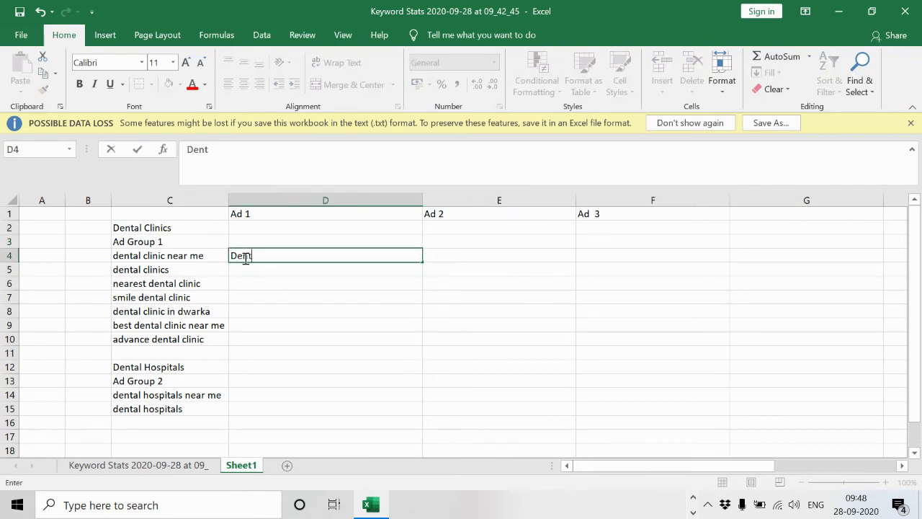
pyautogui.write('al Clinic Near You')
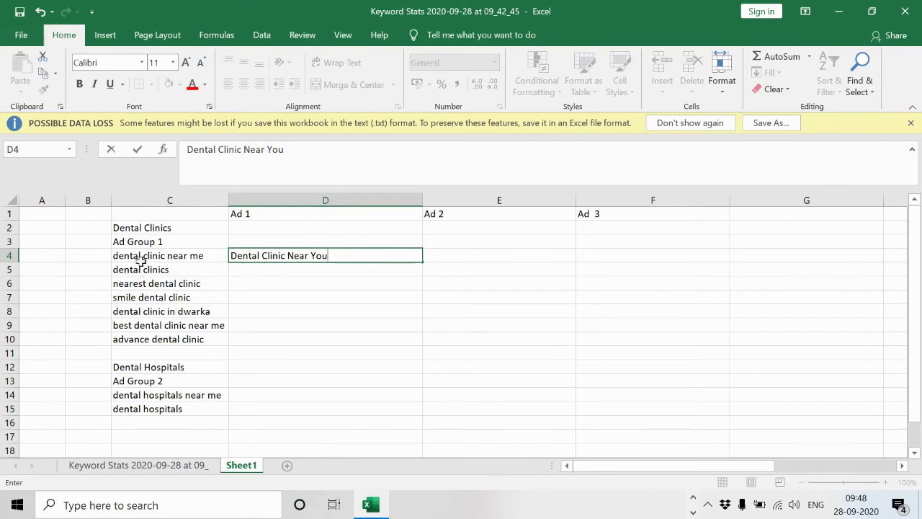
pyautogui.click(316, 278)
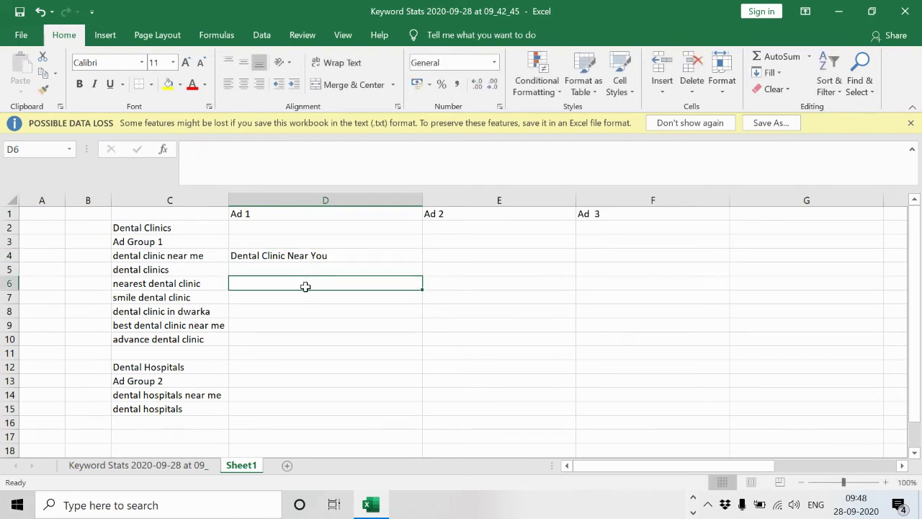
# Step: Enter 'Best Dental Clinics - Best Offer' in D5 beside dental clinics
pyautogui.click(291, 267)
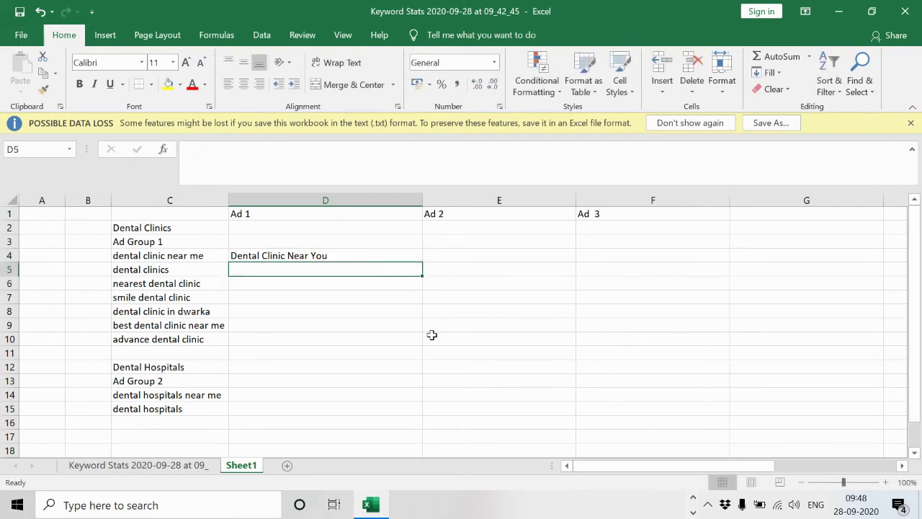
pyautogui.write('Best')
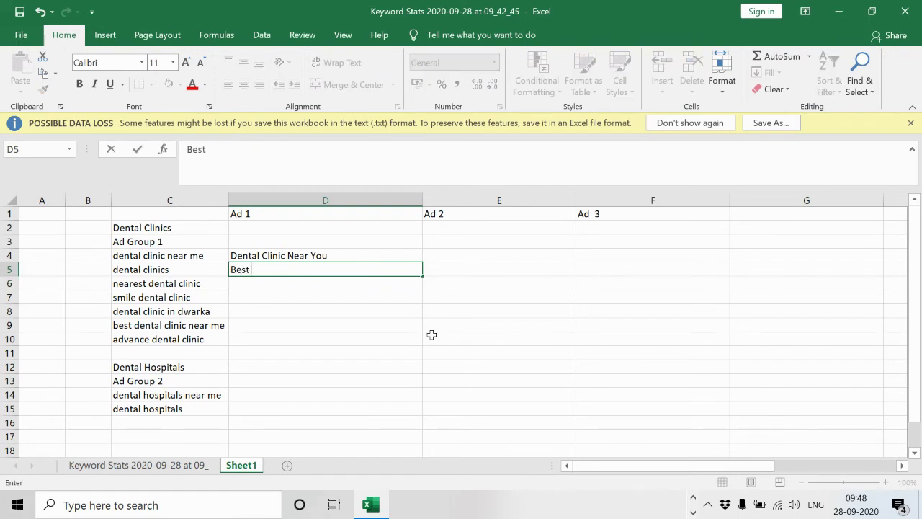
pyautogui.write(' Dental Clinics ')
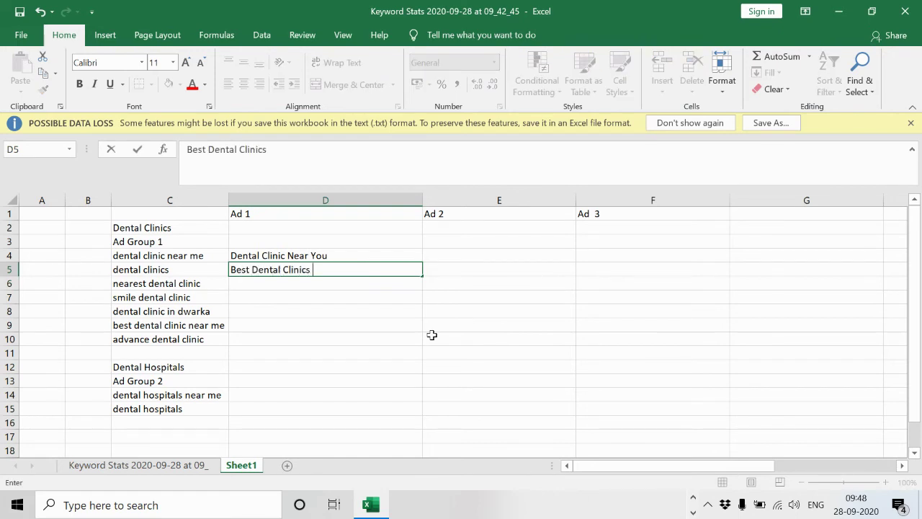
pyautogui.write('in')
pyautogui.press('BackSpace')
pyautogui.write('In')
pyautogui.press('BackSpace')
pyautogui.press('BackSpace')
pyautogui.write('Act Now')
pyautogui.press('BackSpace')
pyautogui.press('BackSpace')
pyautogui.press('BackSpace')
pyautogui.press('BackSpace')
pyautogui.press('BackSpace')
pyautogui.press('BackSpace')
pyautogui.press('BackSpace')
pyautogui.write('Best Offer')
pyautogui.press('Tab')
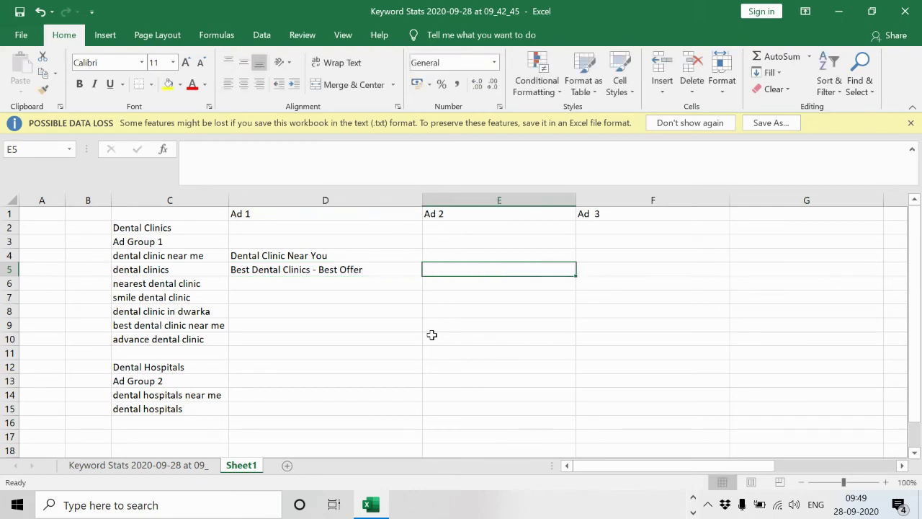
pyautogui.click(274, 281)
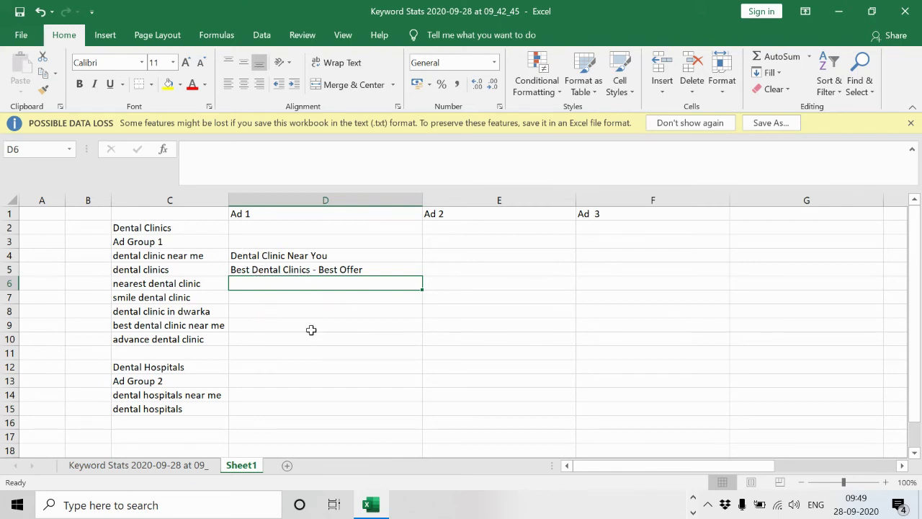
# Step: Type the headline 'Advanced Dental Clinic Near' into D6
pyautogui.doubleClick(251, 282)
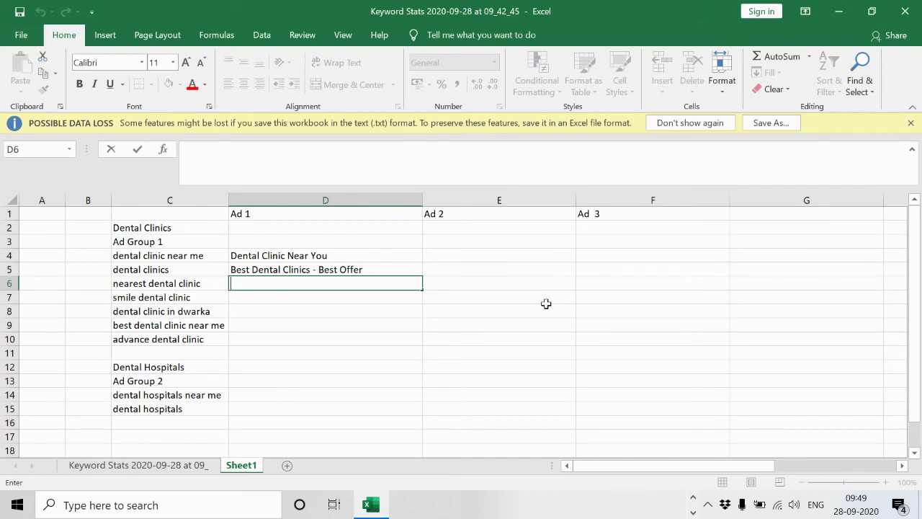
pyautogui.write('B')
pyautogui.press('BackSpace')
pyautogui.press('BackSpace')
pyautogui.write('aD')
pyautogui.press('BackSpace')
pyautogui.press('BackSpace')
pyautogui.press('BackSpace')
pyautogui.write('Advanced Dental ')
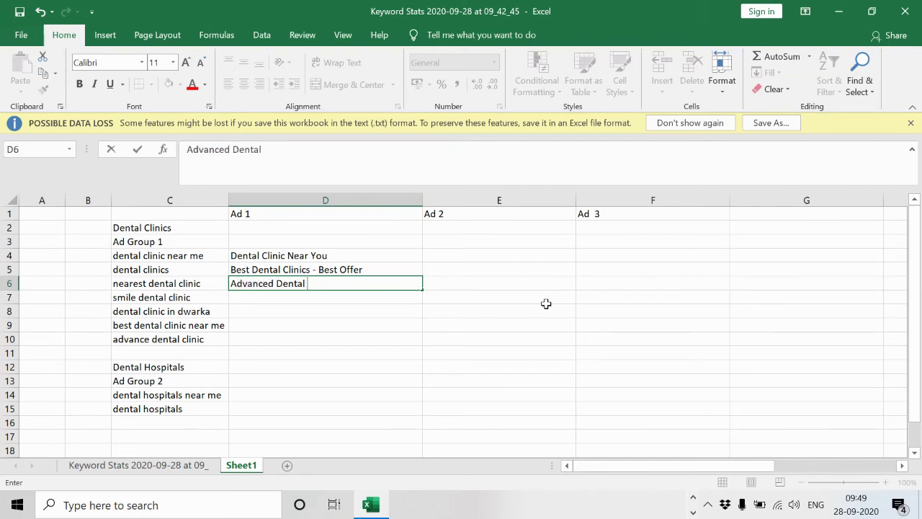
pyautogui.write('Clinic Near Me')
pyautogui.press('BackSpace')
pyautogui.press('BackSpace')
pyautogui.press('BackSpace')
pyautogui.press('BackSpace')
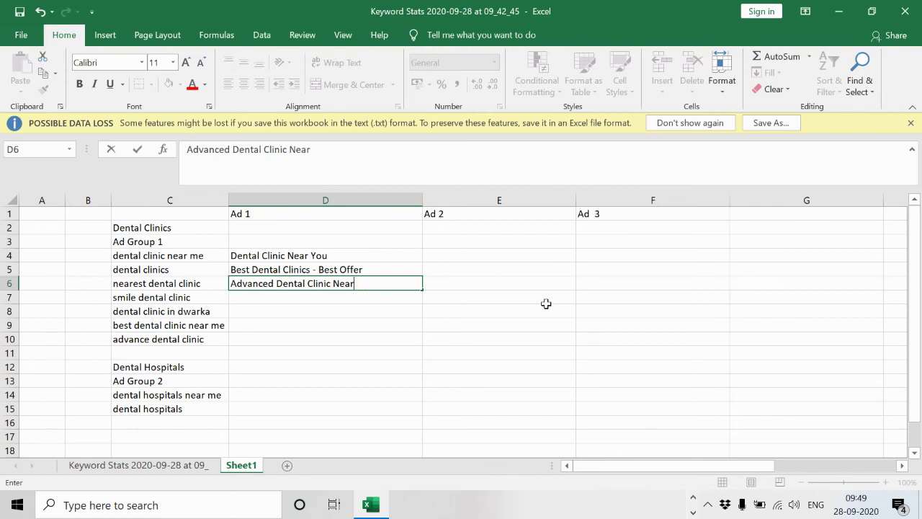
pyautogui.press('Tab')
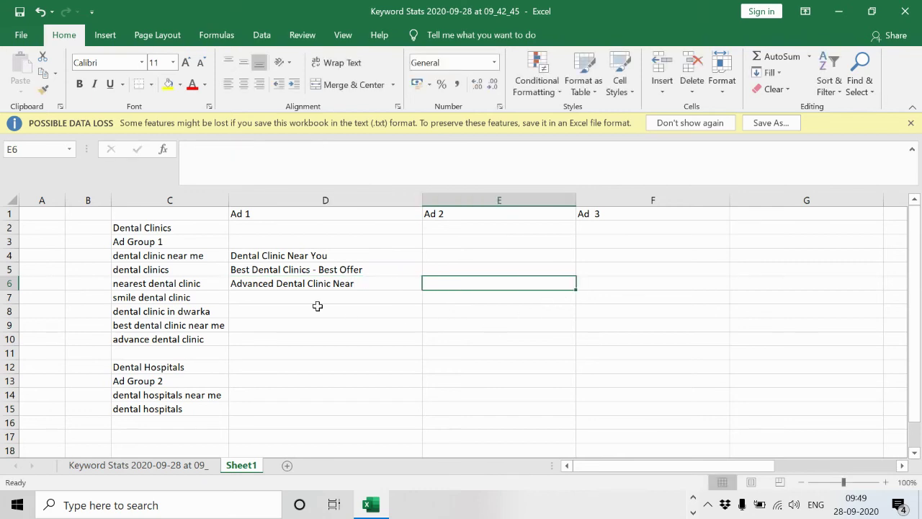
# Step: Edit D6 to drop 'Near' so it reads 'Advanced Dental Clinic'
pyautogui.doubleClick(362, 284)
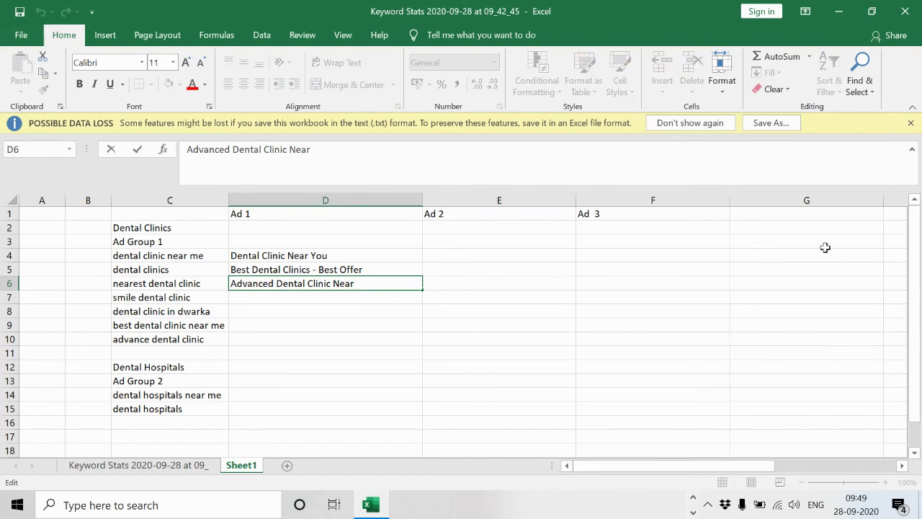
pyautogui.press('BackSpace')
pyautogui.press('BackSpace')
pyautogui.press('BackSpace')
pyautogui.press('BackSpace')
pyautogui.press('BackSpace')
pyautogui.click(570, 370)
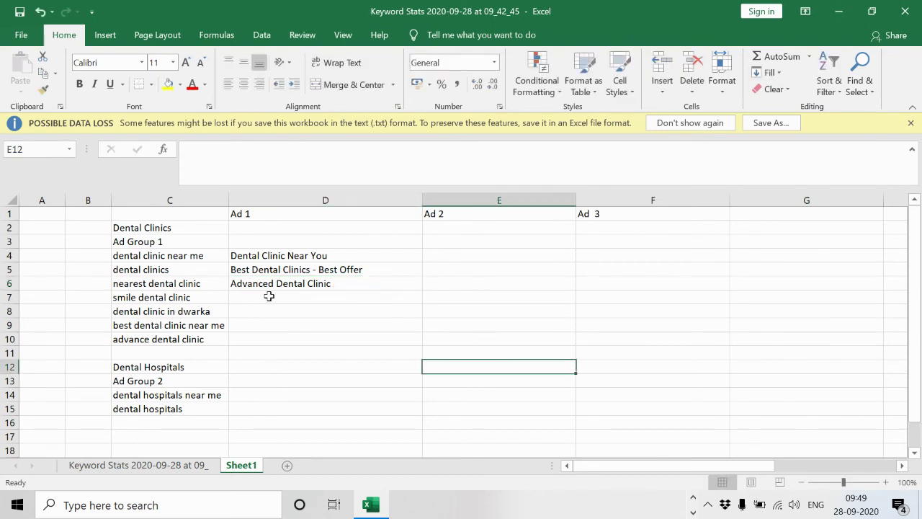
pyautogui.click(269, 296)
pyautogui.click(286, 311)
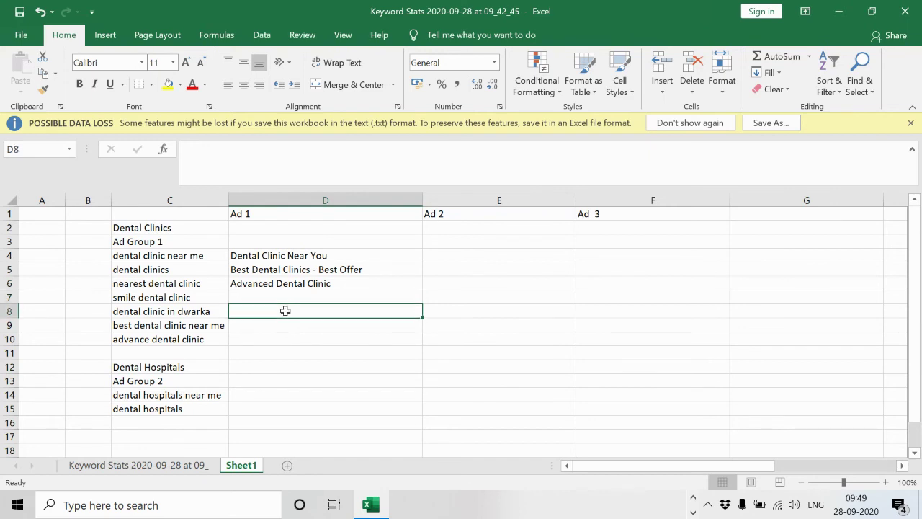
pyautogui.click(283, 299)
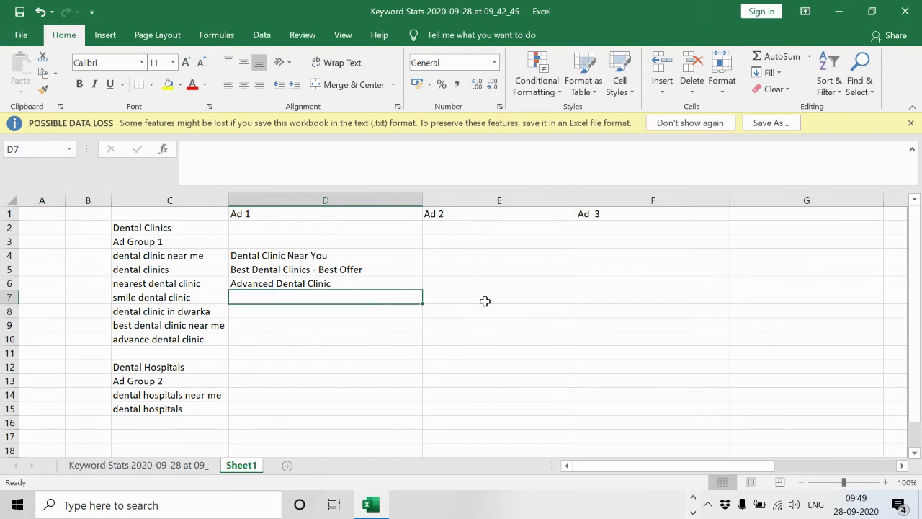
# Step: Enter the tooth-pain description ending 'Call Now for more details .' in D7 and autofit column D
pyautogui.write('Are you S')
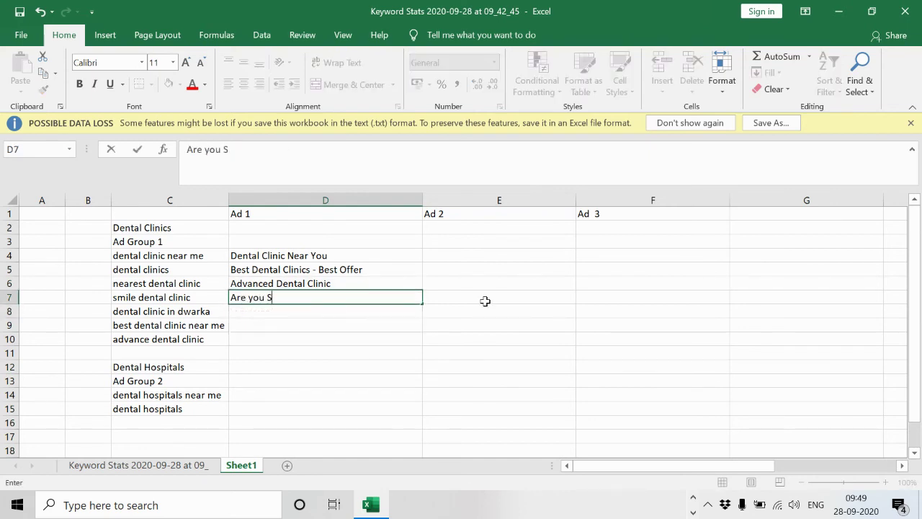
pyautogui.write('uffering from ')
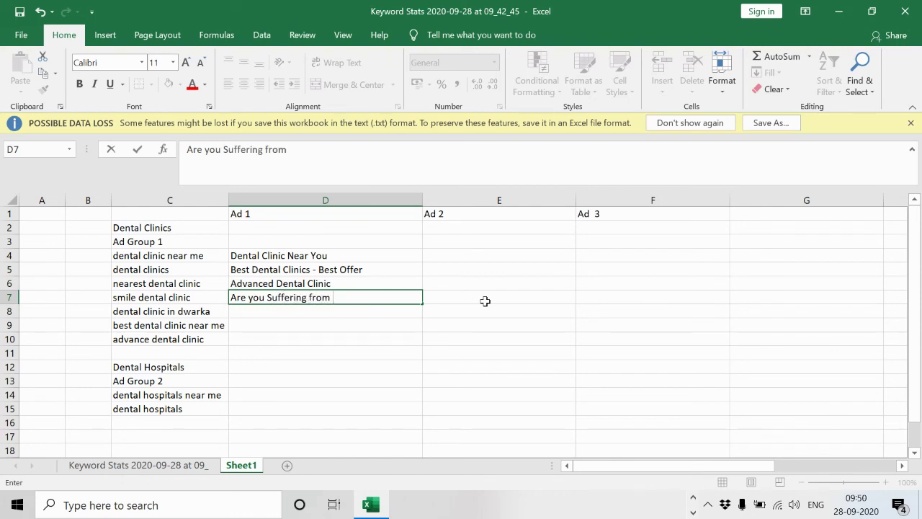
pyautogui.write('Tooth Pain , Visit B')
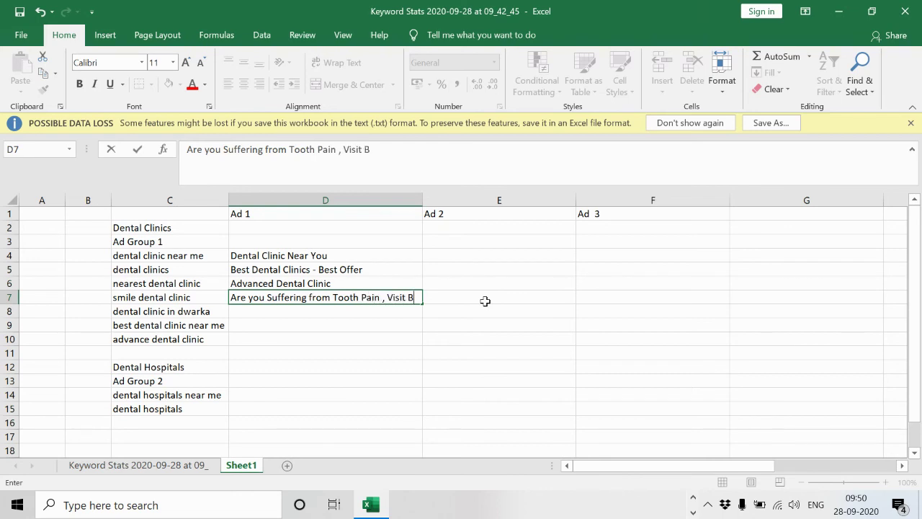
pyautogui.write('est Dental Clin')
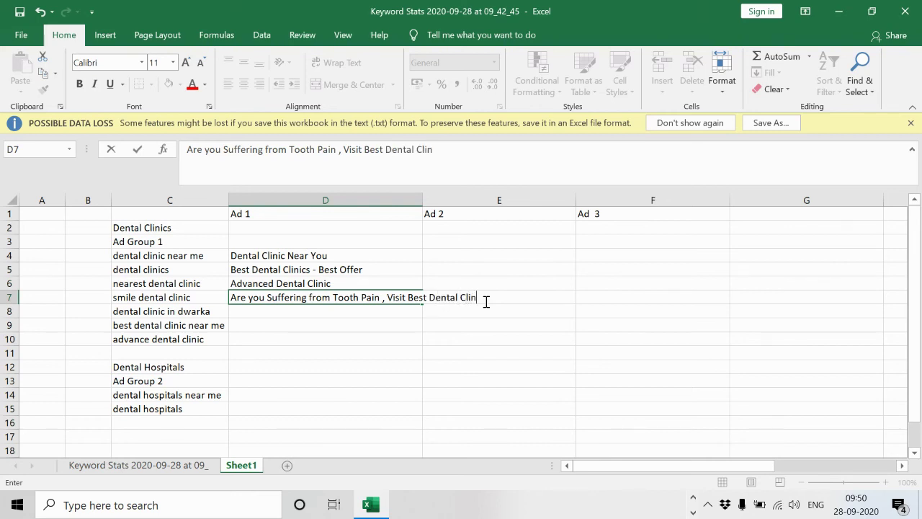
pyautogui.write('ic in your Are')
pyautogui.write('a ')
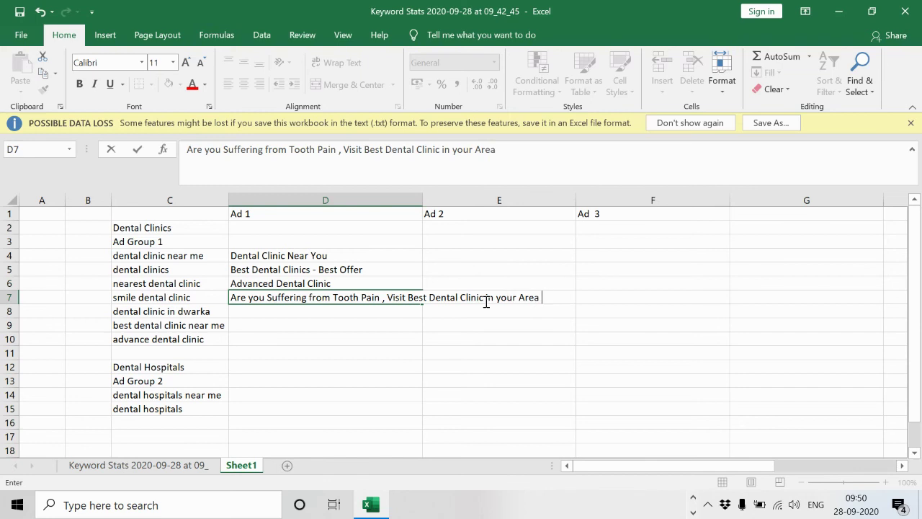
pyautogui.write('. Call Now for more details .')
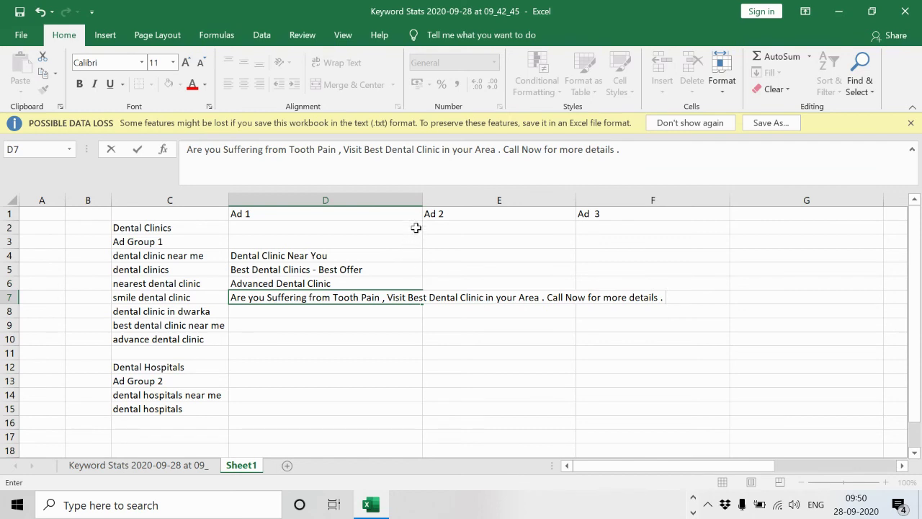
pyautogui.doubleClick(423, 200)
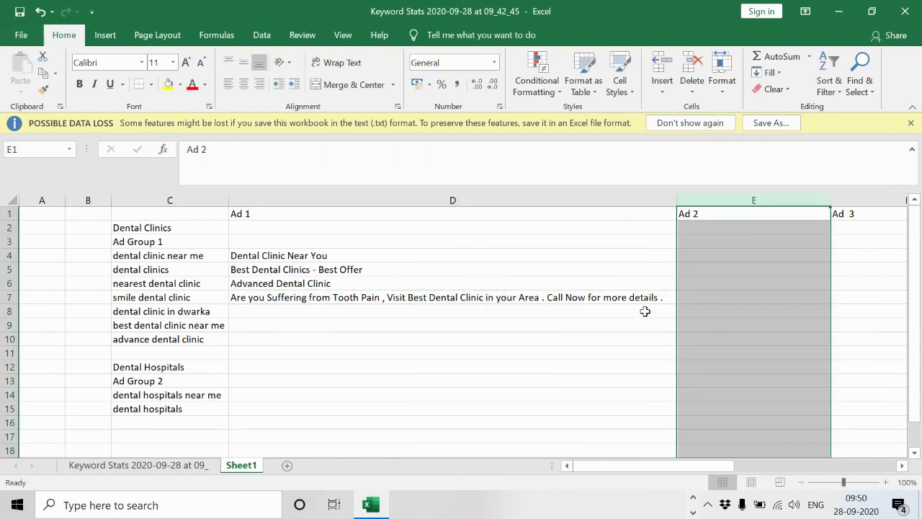
pyautogui.click(545, 296)
pyautogui.moveTo(311, 256); pyautogui.dragTo(321, 310)
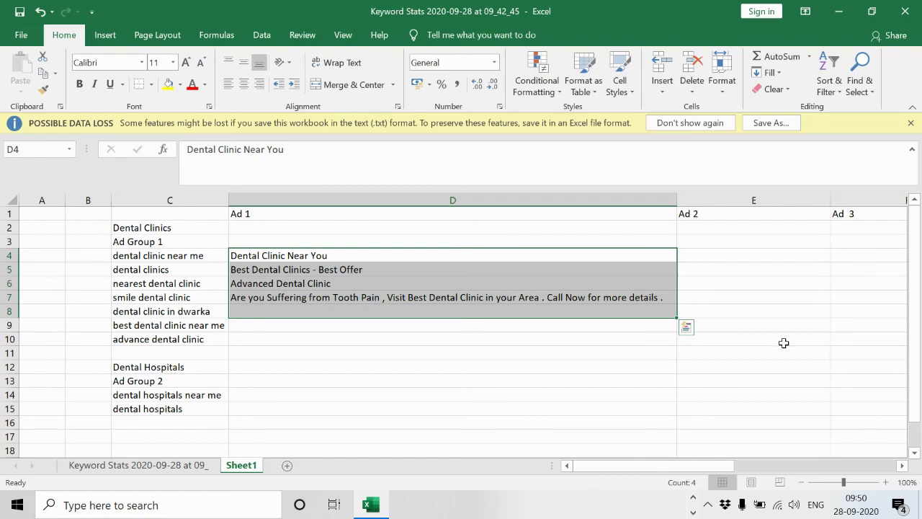
pyautogui.click(265, 369)
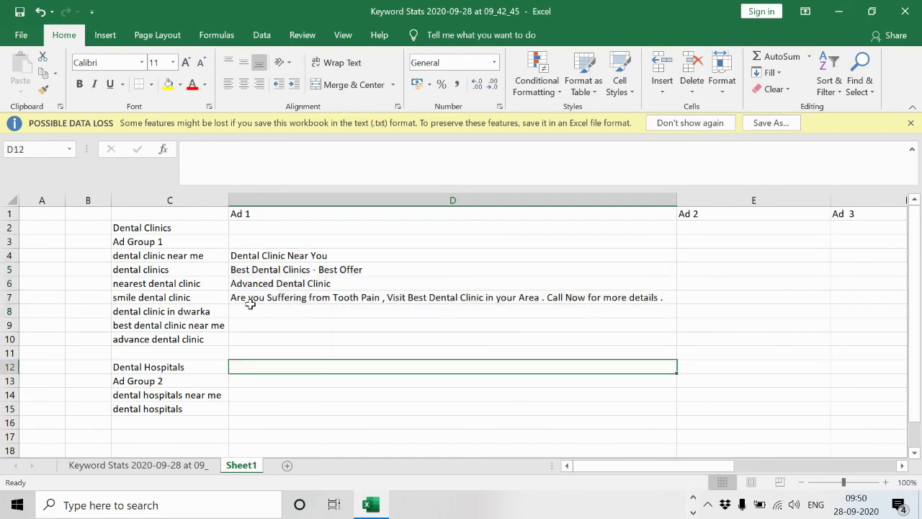
pyautogui.click(250, 300)
pyautogui.click(250, 311)
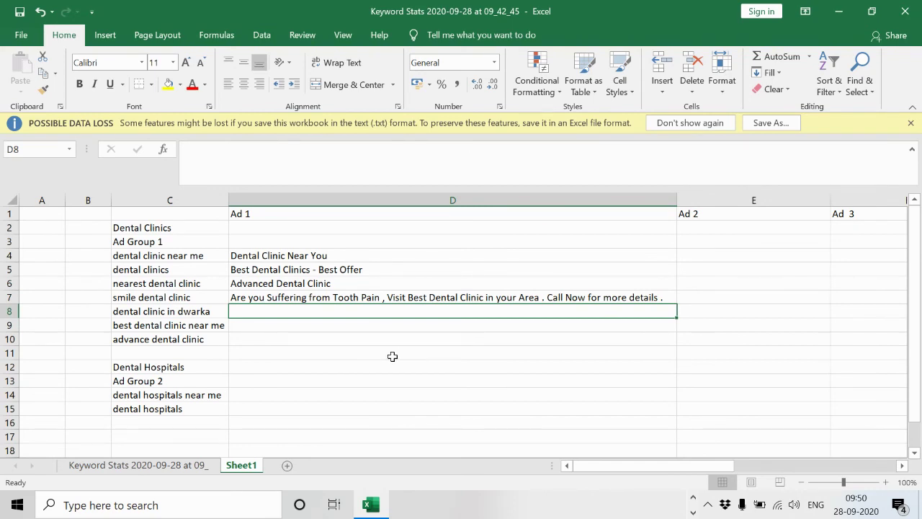
# Step: Enter 'Best Option to Choose for all Dental Related Problems at Affordable Prices.' in D8 and commit it
pyautogui.write('Best Optio')
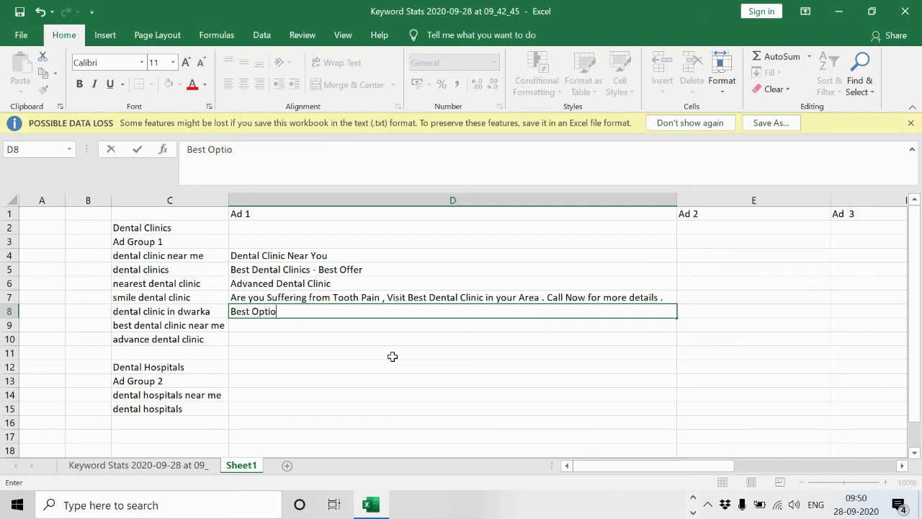
pyautogui.write('n to Choose')
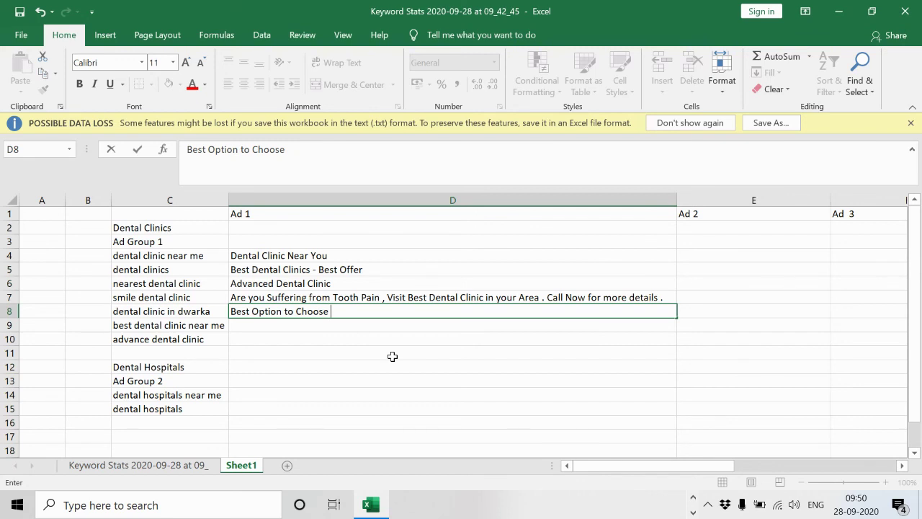
pyautogui.write('a')
pyautogui.press('BackSpace')
pyautogui.write('for all Dental Rela')
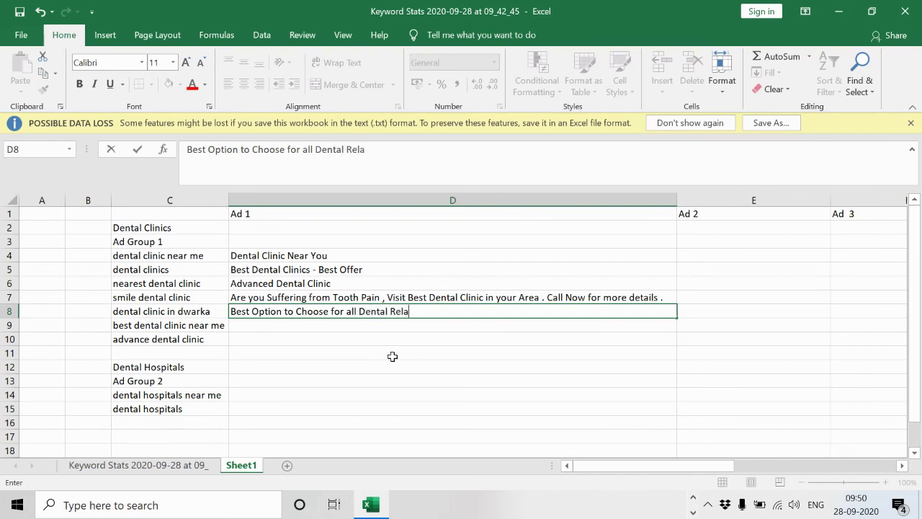
pyautogui.write('ted Problem')
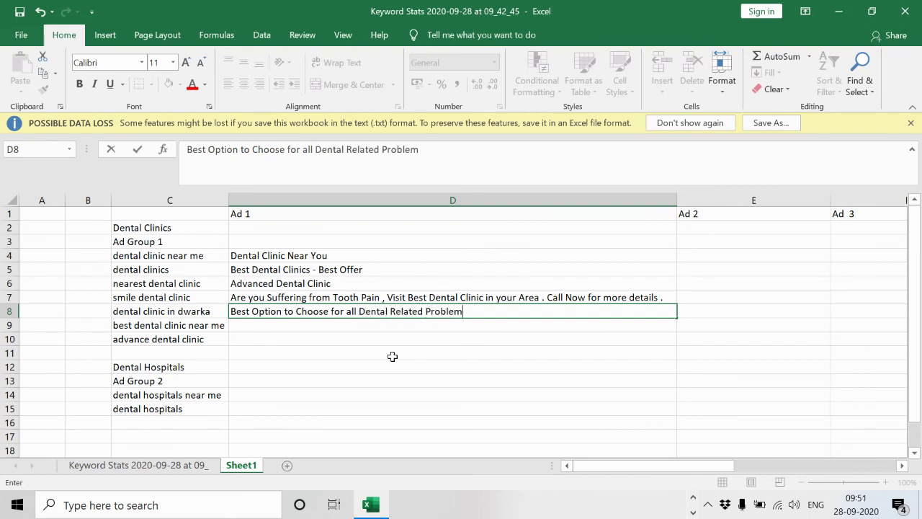
pyautogui.write('s . A')
pyautogui.press('BackSpace')
pyautogui.press('BackSpace')
pyautogui.press('BackSpace')
pyautogui.press('BackSpace')
pyautogui.write('at Ad')
pyautogui.press('BackSpace')
pyautogui.write('ffordable Prices')
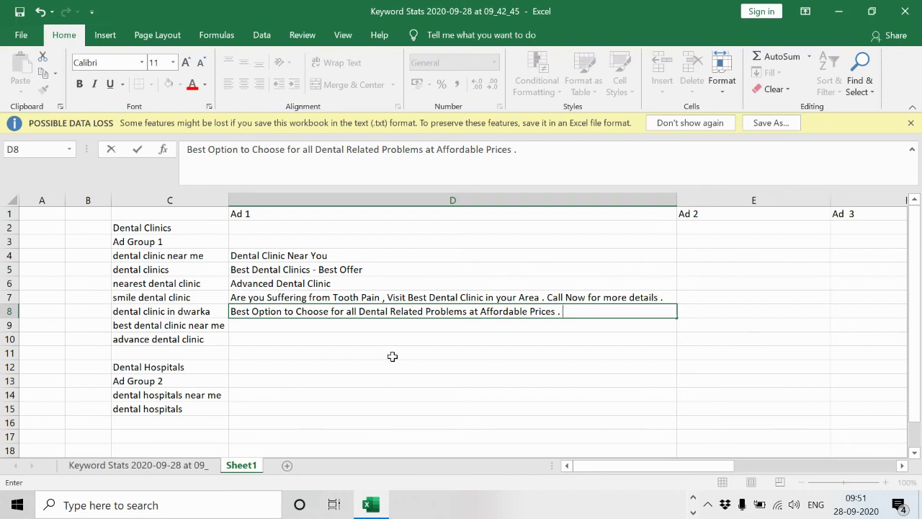
pyautogui.write('.')
pyautogui.click(392, 357)
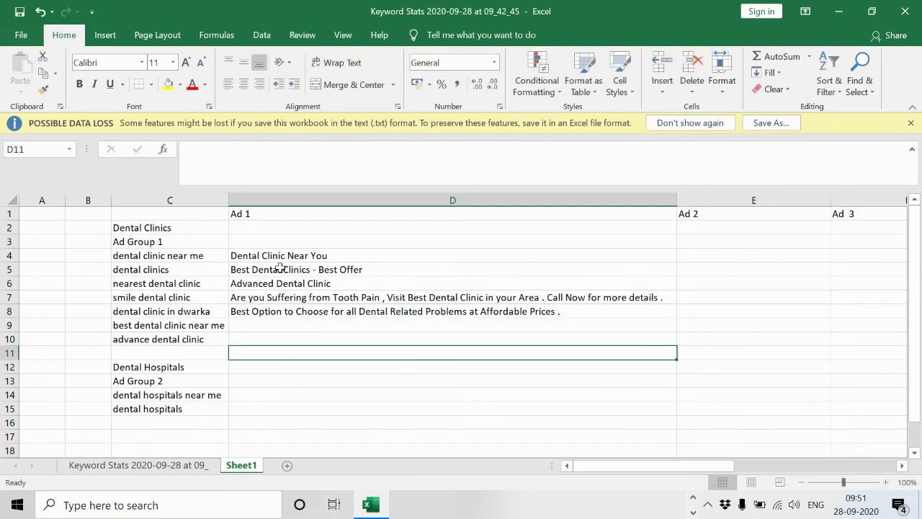
# Step: Review the Ad 1 headlines and description cells, then minimize Excel to reveal the Keyword Planner
pyautogui.moveTo(273, 257); pyautogui.dragTo(288, 272)
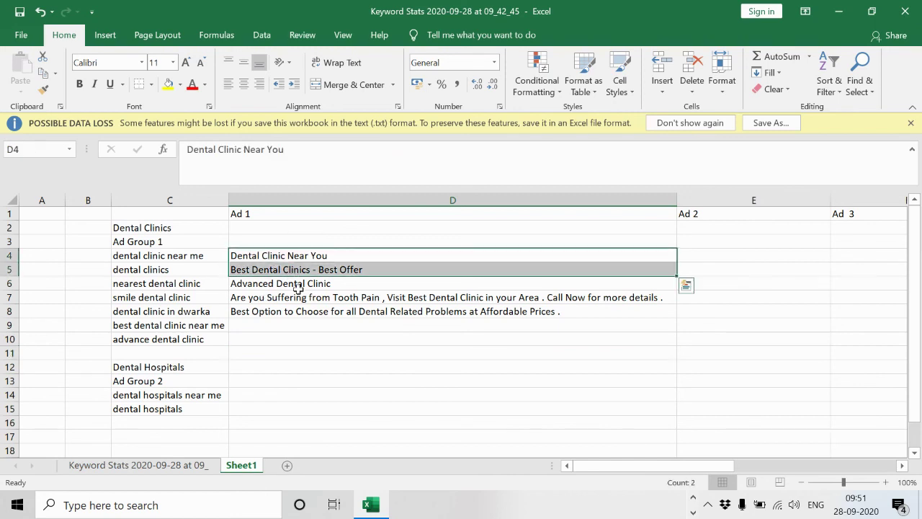
pyautogui.click(299, 297)
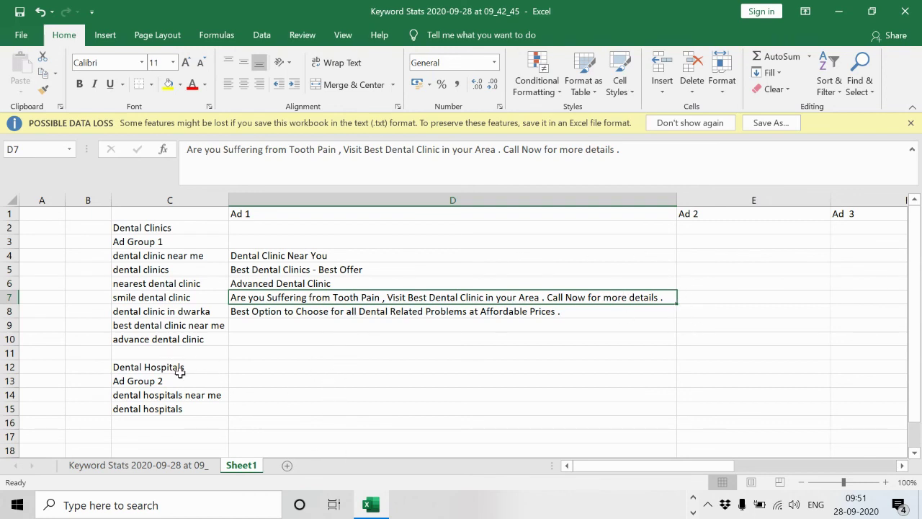
pyautogui.click(263, 379)
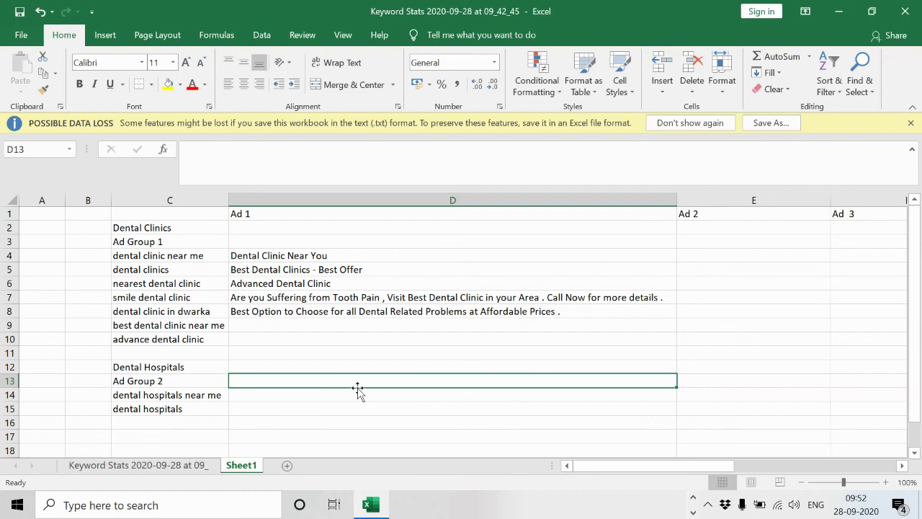
pyautogui.click(797, 366)
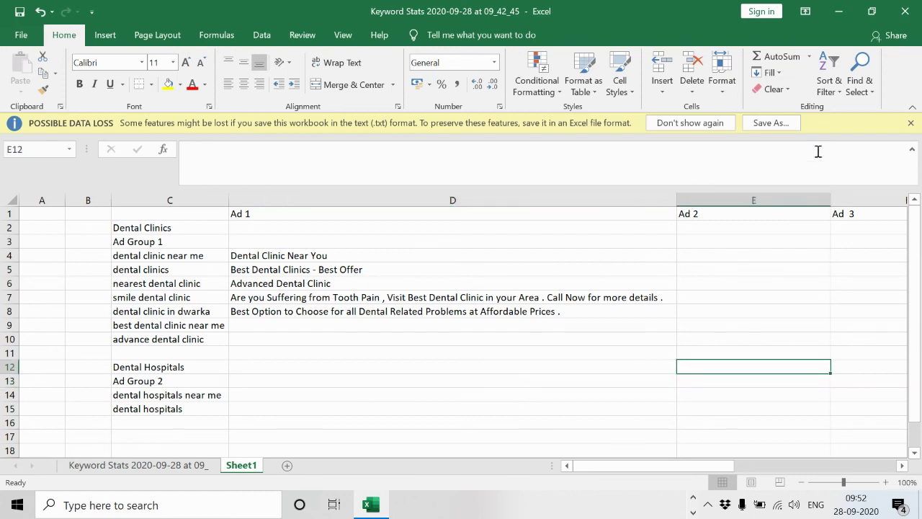
pyautogui.click(837, 10)
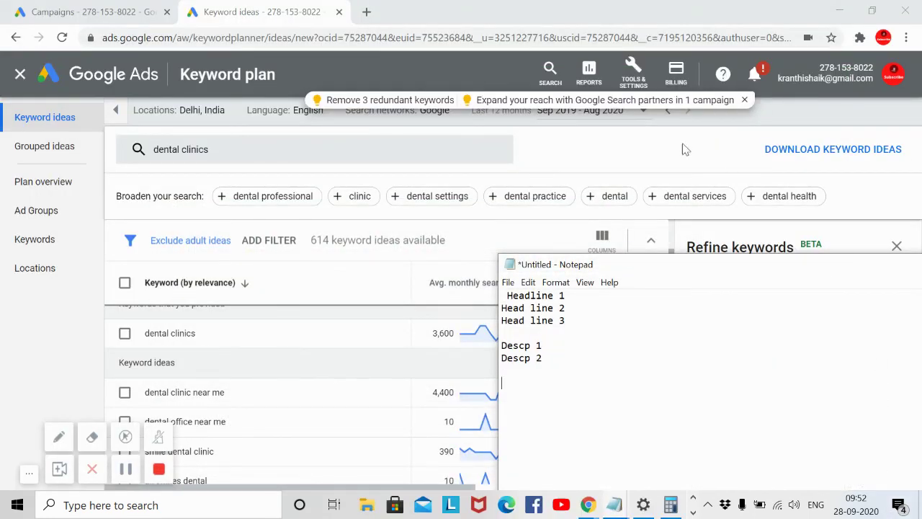